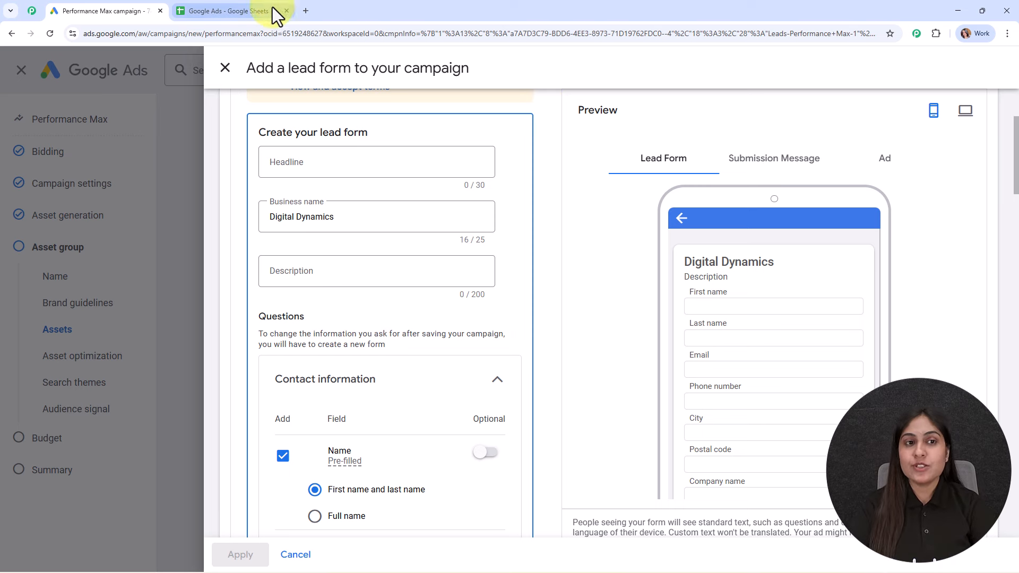
# - Open a new Chrome tab and load pabbly.com/connect from the 'pabb' address-bar suggestion
pyautogui.click(305, 10)
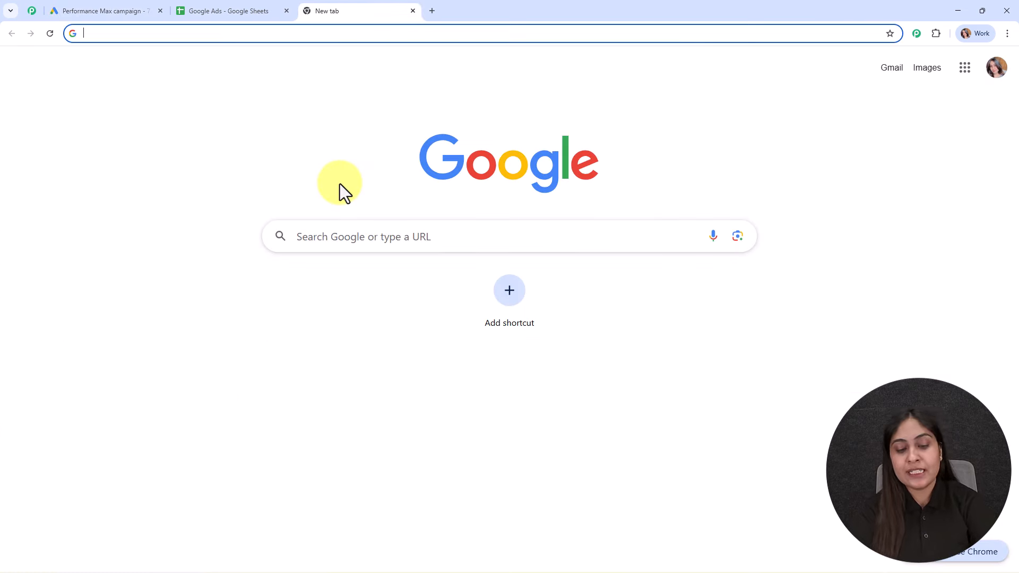
pyautogui.write('pabbly.com/connect')
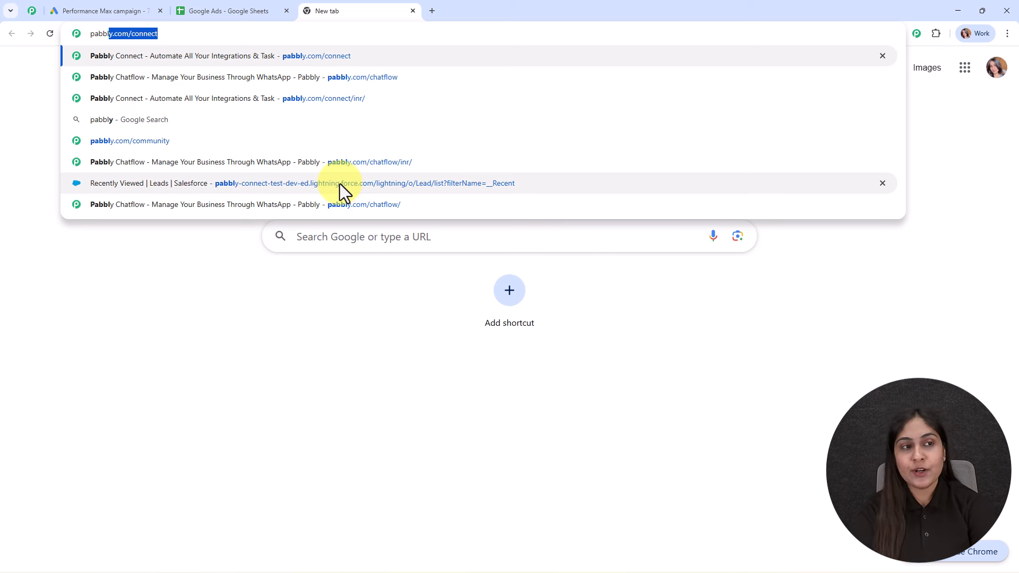
pyautogui.press('Return')
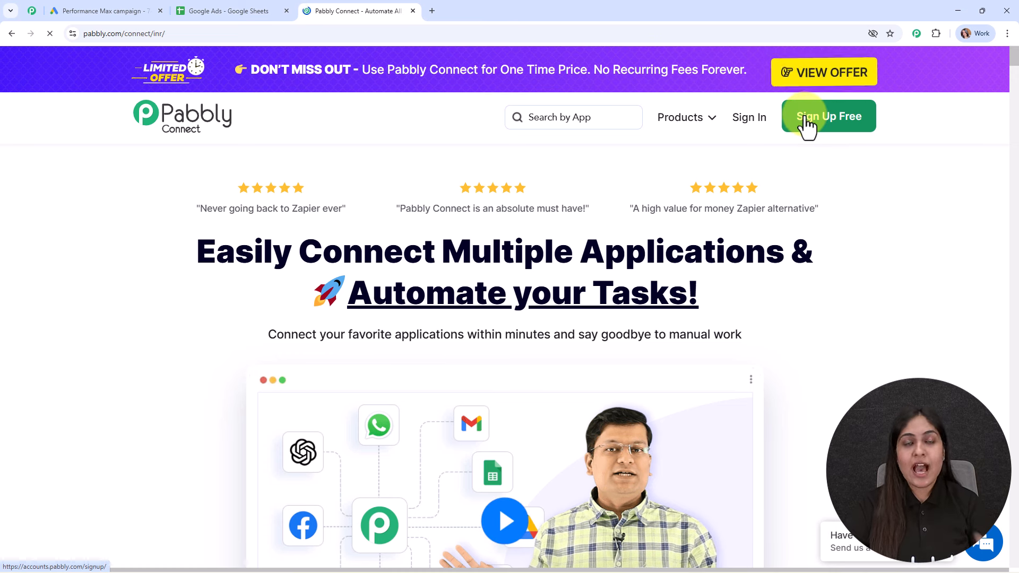
# - Sign in to Pabbly and launch Pabbly Connect from the All Pabbly Apps page
pyautogui.click(749, 127)
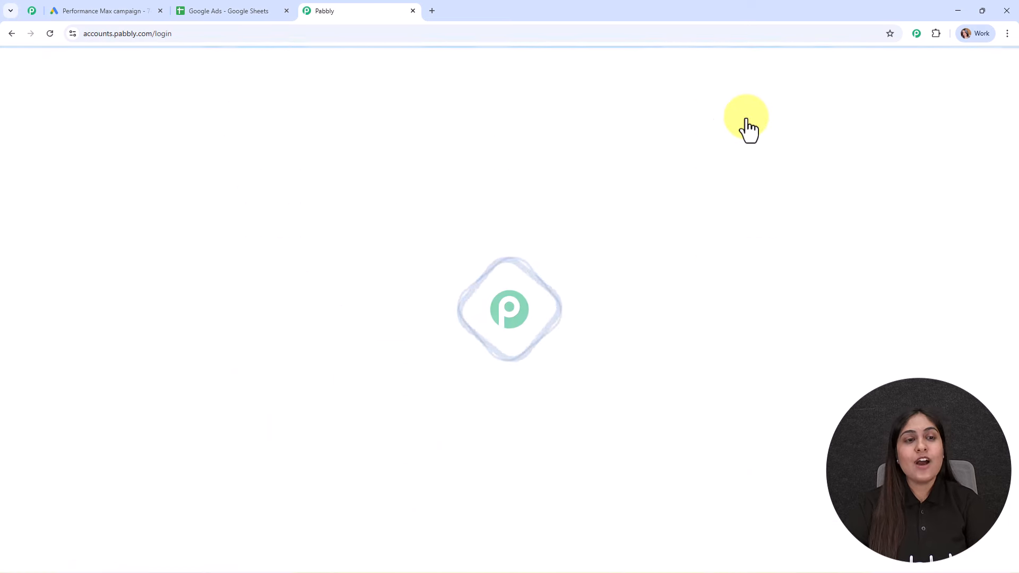
pyautogui.moveTo(80, 136); pyautogui.dragTo(327, 127)
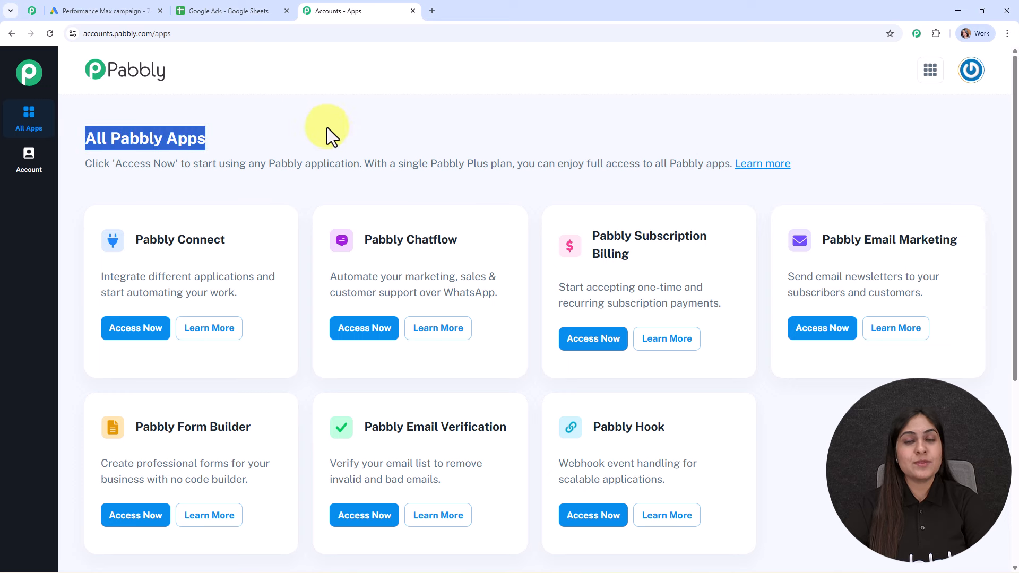
pyautogui.click(438, 121)
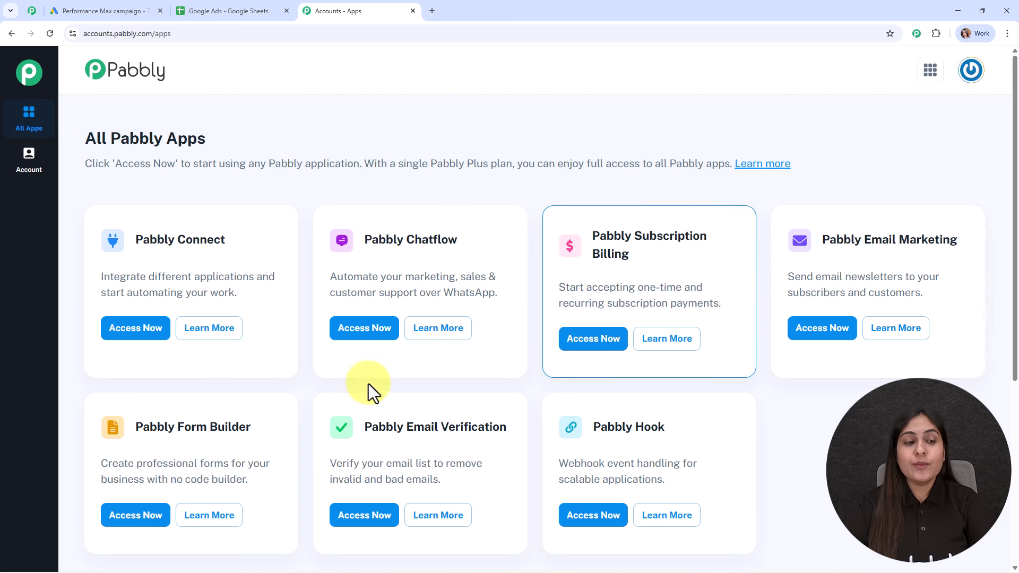
pyautogui.click(158, 329)
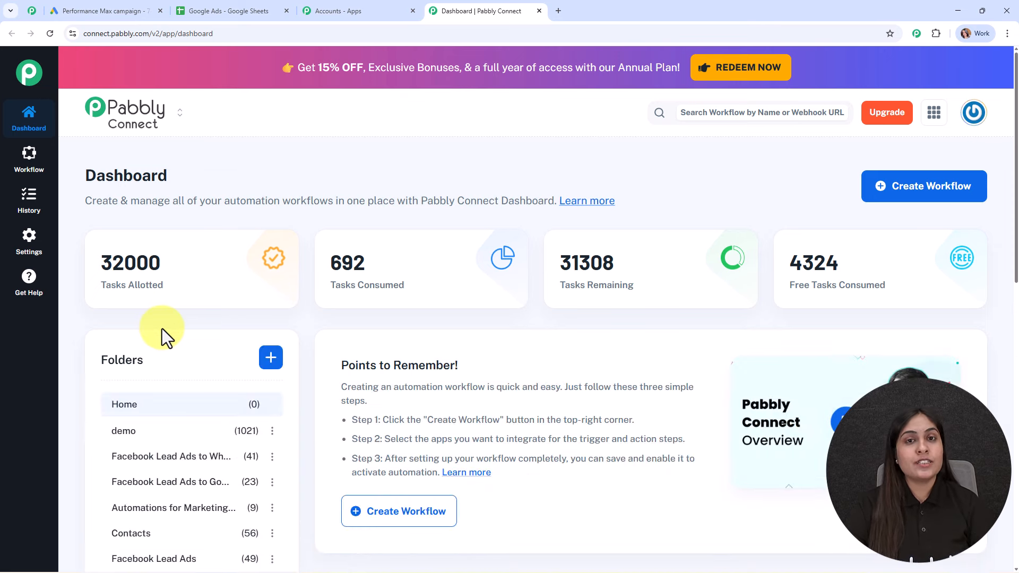
# - Start a new workflow using the New (Beta) builder
pyautogui.click(947, 197)
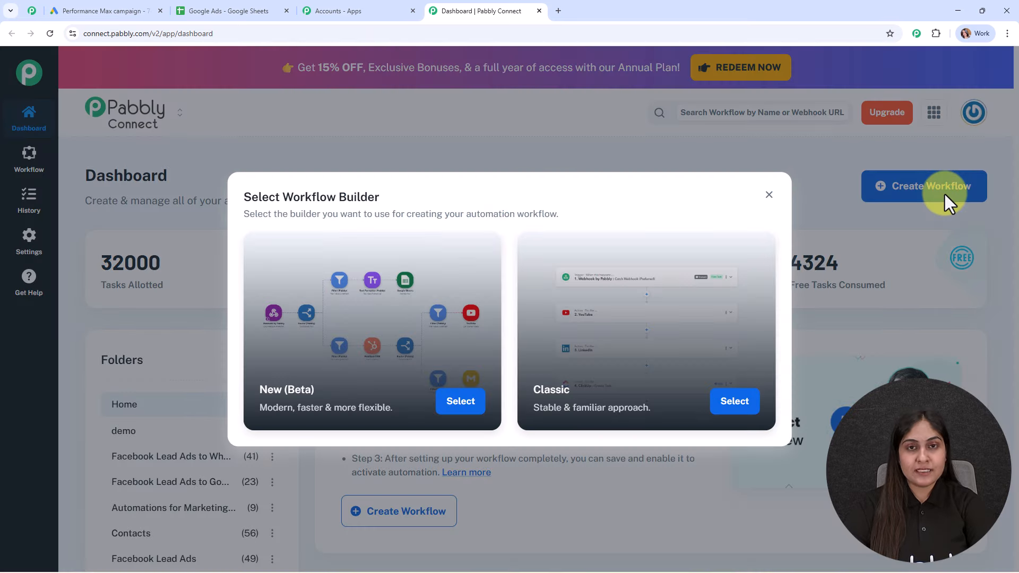
pyautogui.moveTo(378, 195); pyautogui.dragTo(219, 206)
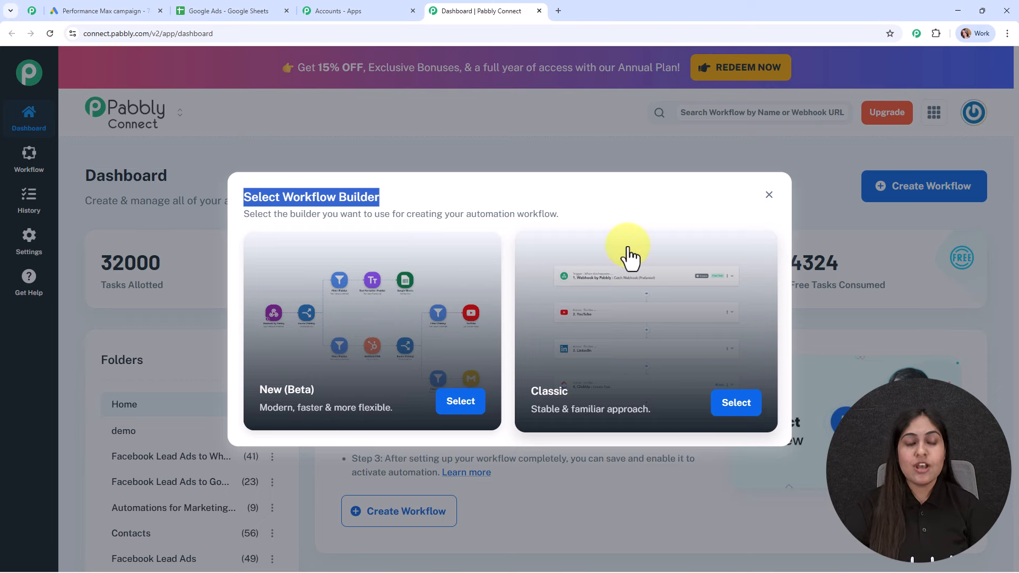
pyautogui.click(453, 409)
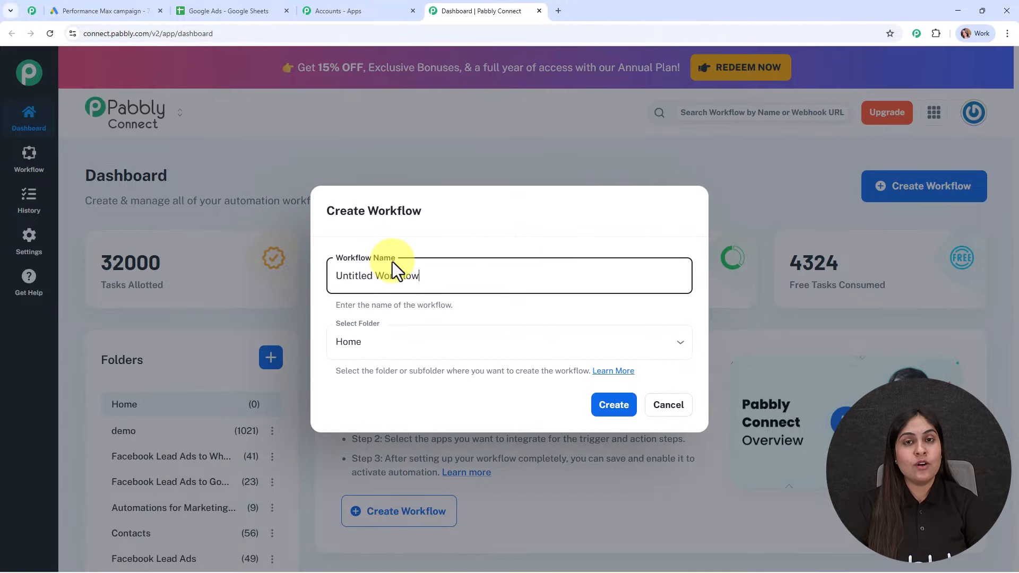
# - Name the workflow 'Automate Google Sheets Data Entry in Seconds' and place it in the Google Sheets folder
pyautogui.hotkey('ctrl', 'a')
pyautogui.write('Automate Google Sheets Data Entry in Seconds')
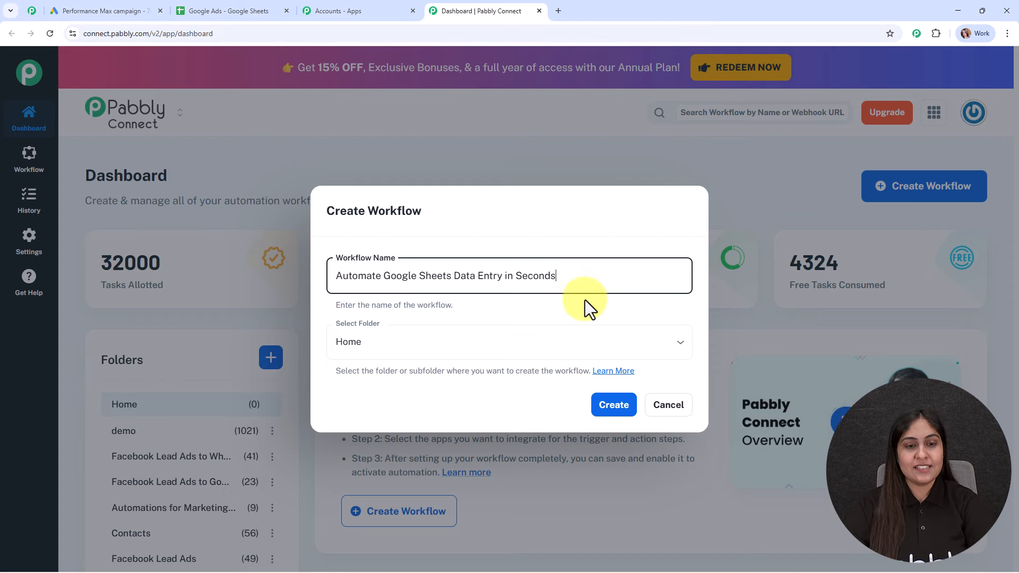
pyautogui.click(477, 341)
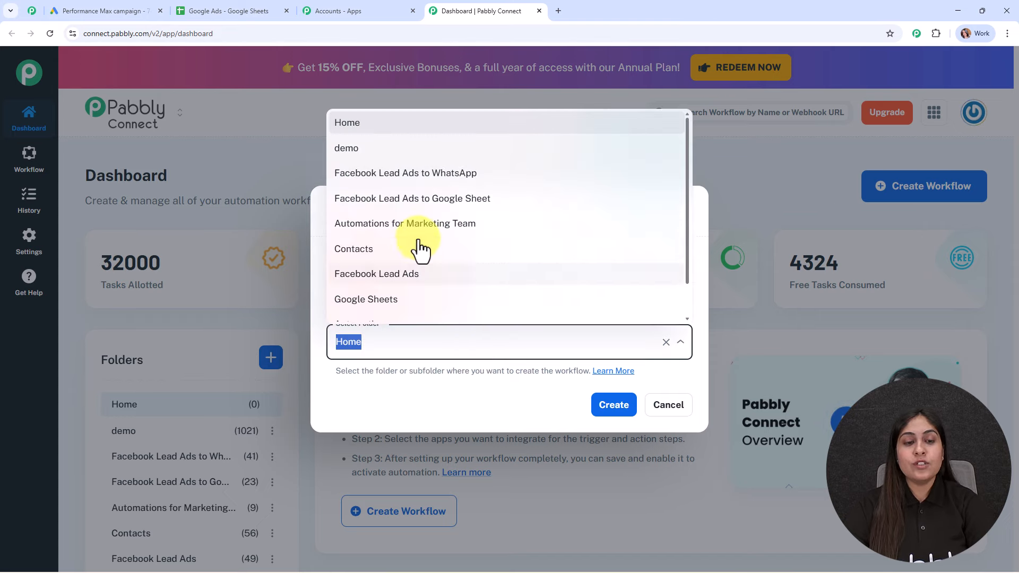
pyautogui.scroll(-1, 421, 248)
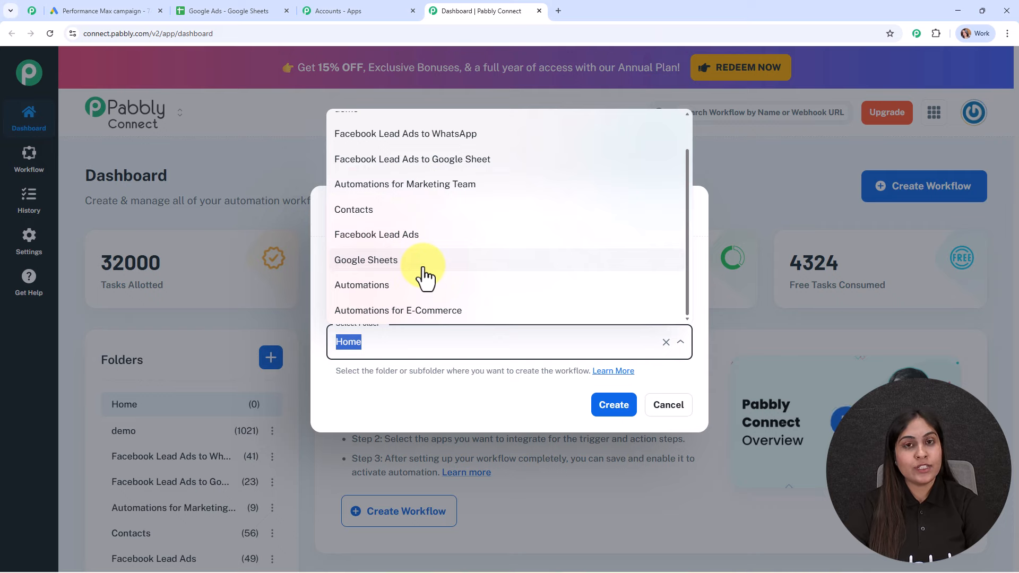
pyautogui.click(423, 260)
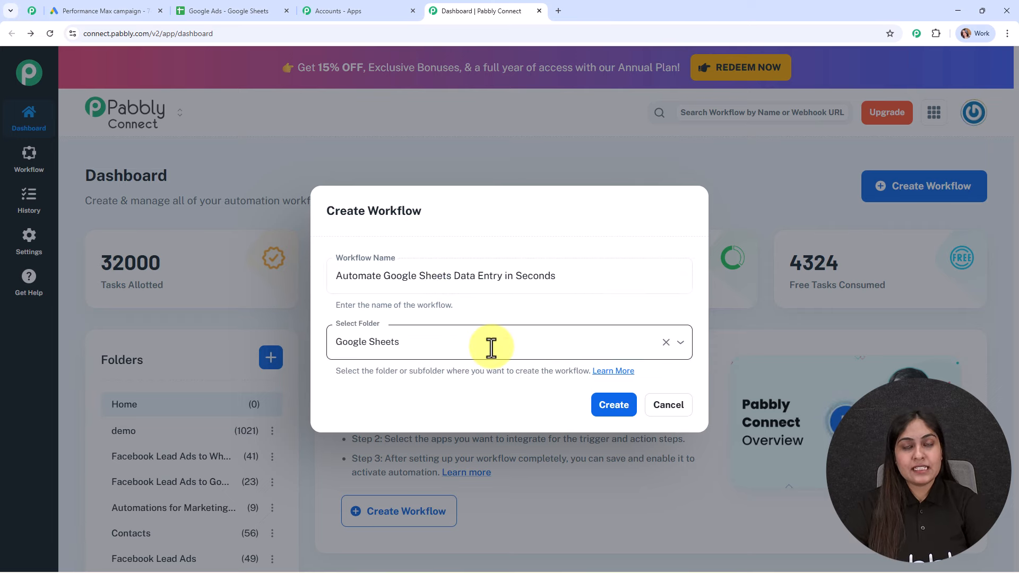
# - Confirm creation of the workflow to open its empty builder canvas
pyautogui.click(614, 409)
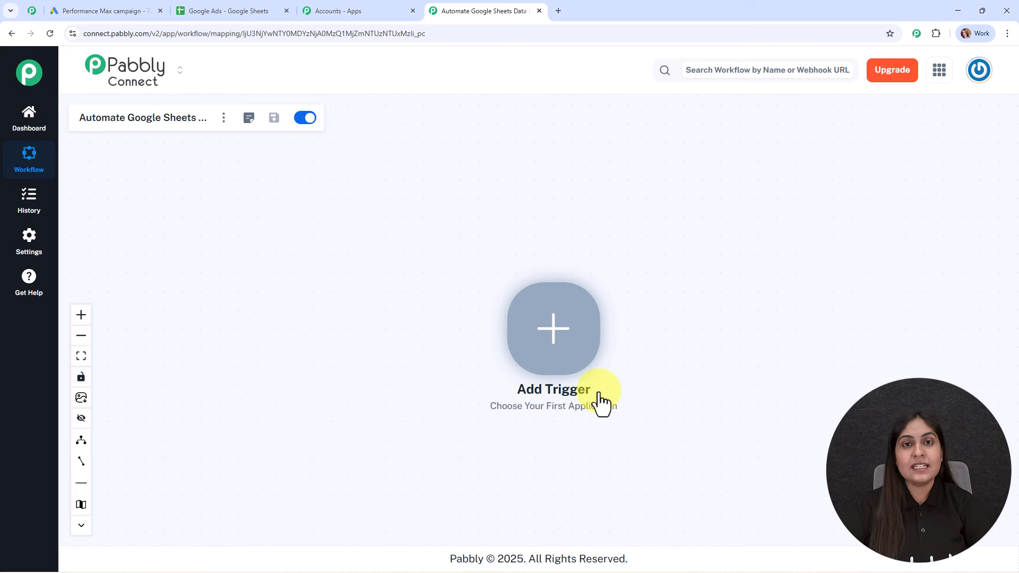
# - Set the trigger to Google Ads New Lead Form Entry and connect it
pyautogui.click(549, 336)
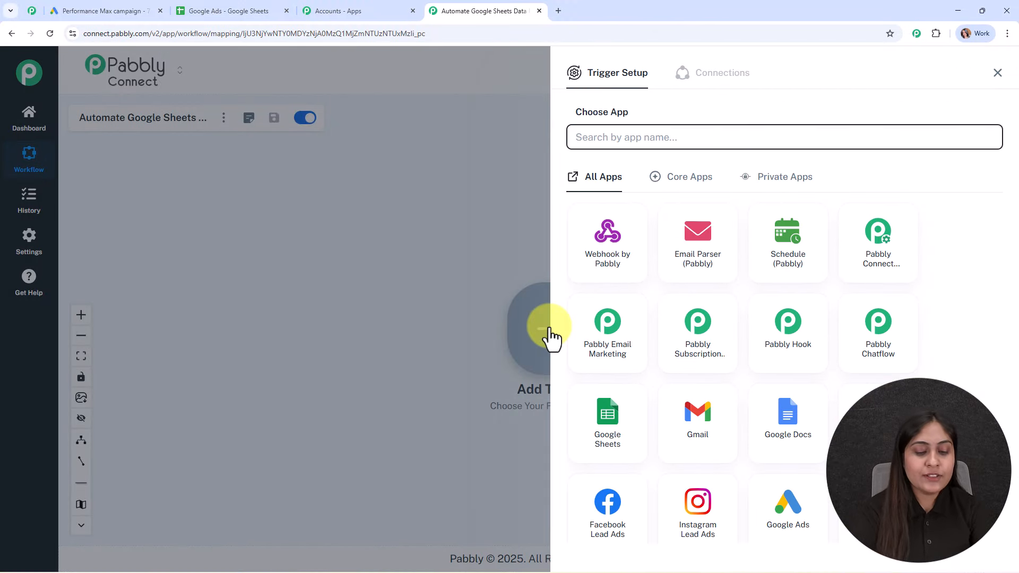
pyautogui.write('goog')
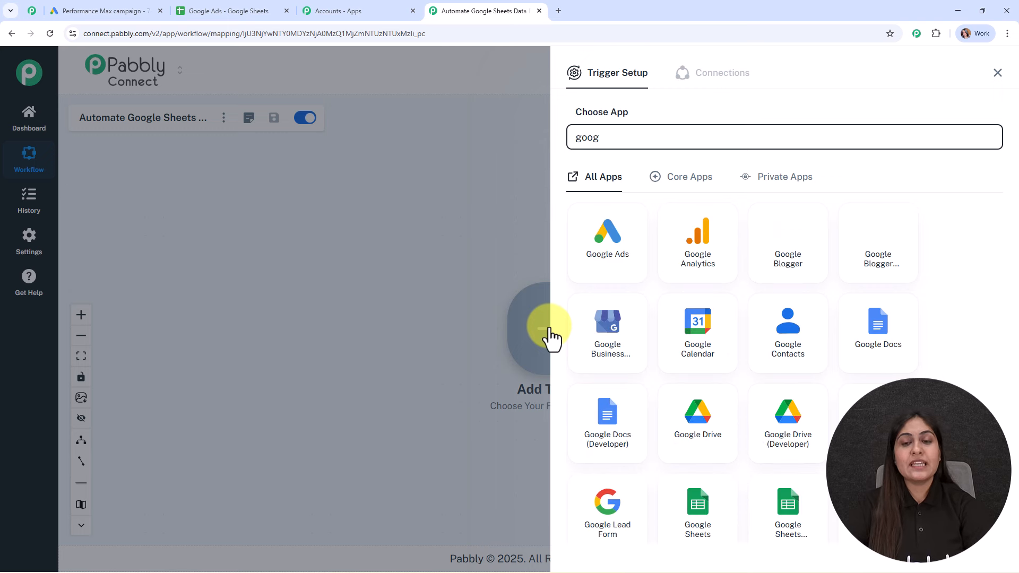
pyautogui.click(610, 271)
pyautogui.click(660, 201)
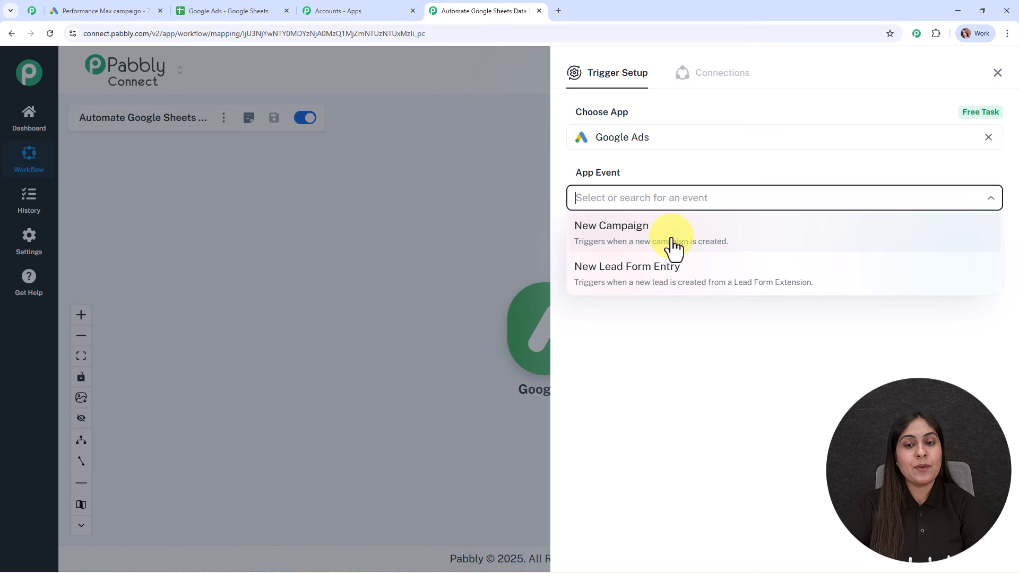
pyautogui.click(686, 284)
pyautogui.click(611, 243)
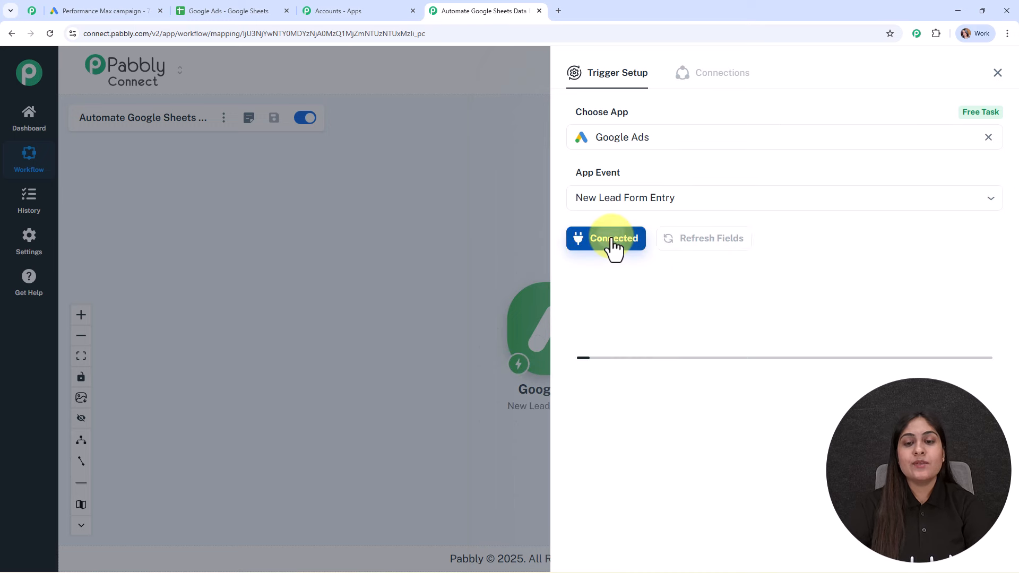
# - Review the setup instructions and copy the trigger's webhook URL
pyautogui.scroll(-4, 849, 234)
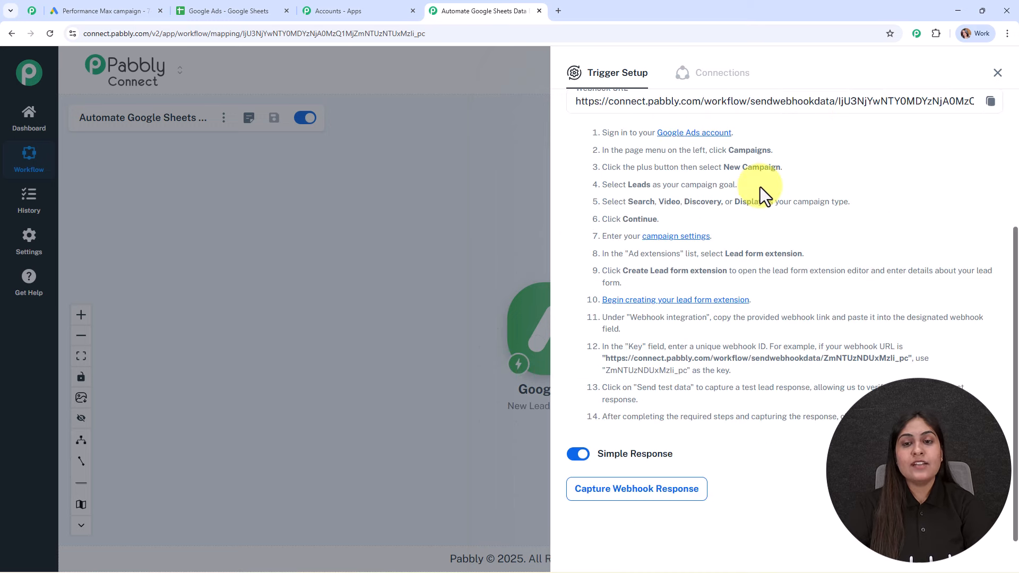
pyautogui.scroll(2, 760, 187)
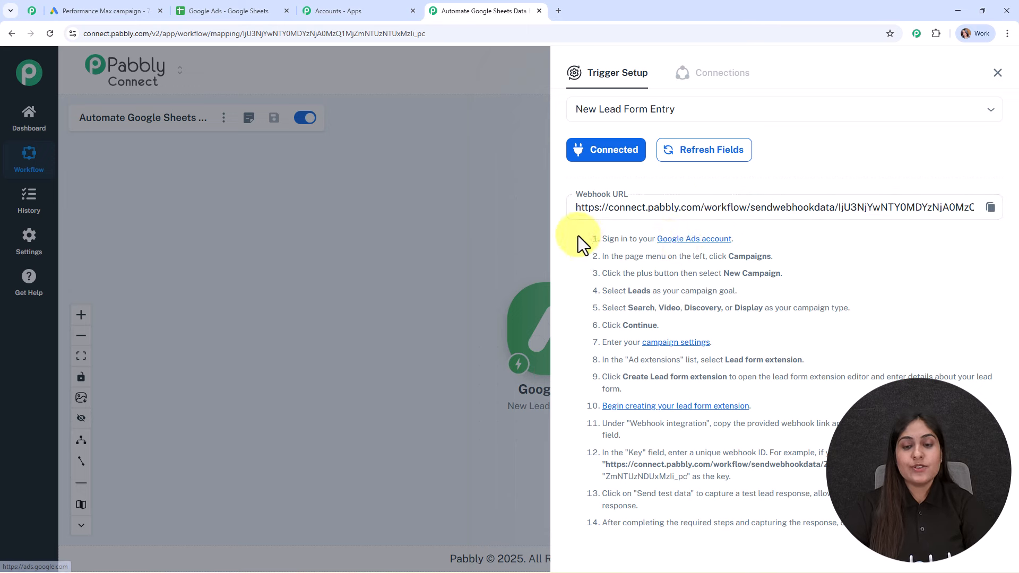
pyautogui.moveTo(578, 239); pyautogui.dragTo(839, 525)
pyautogui.click(988, 211)
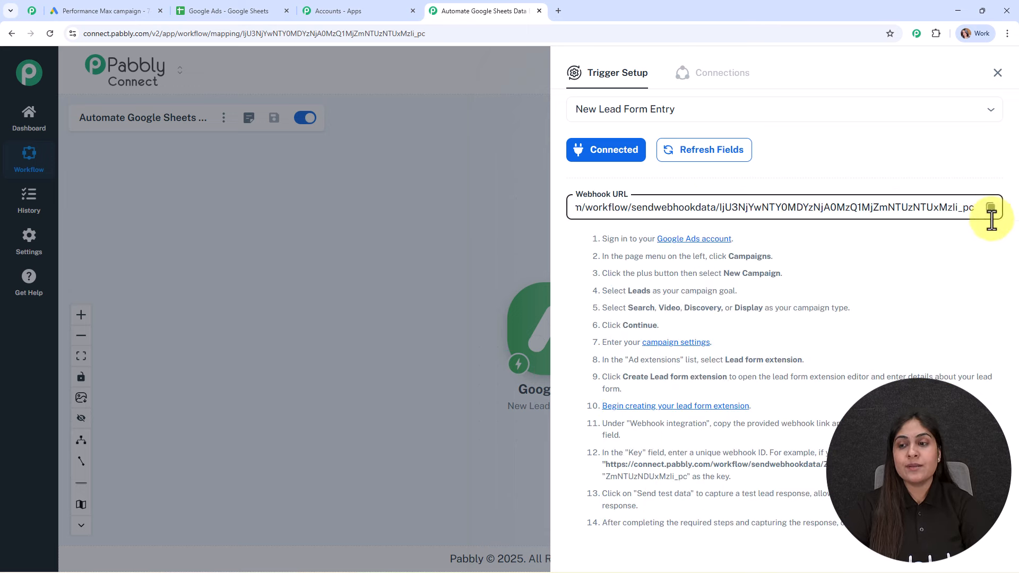
pyautogui.click(991, 211)
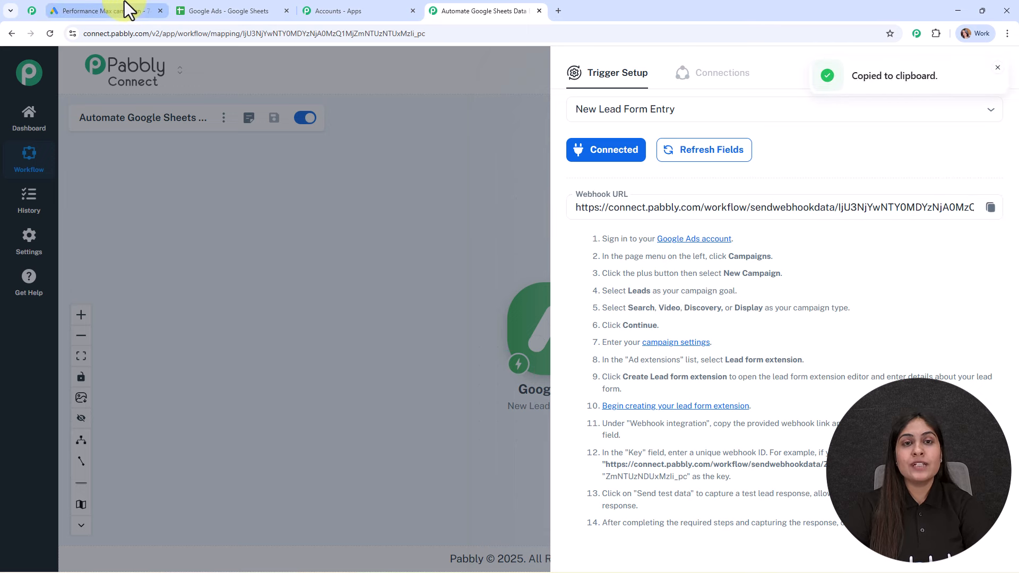
# - In the Google Ads lead form editor, expand Lead delivery option to show the Webhook integration fields
pyautogui.click(106, 11)
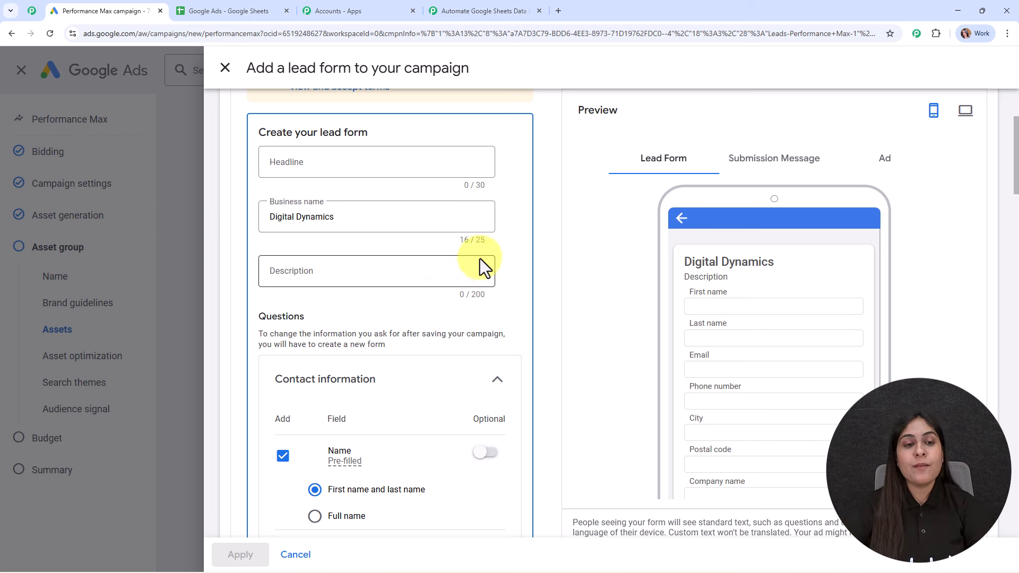
pyautogui.scroll(-4, 511, 310)
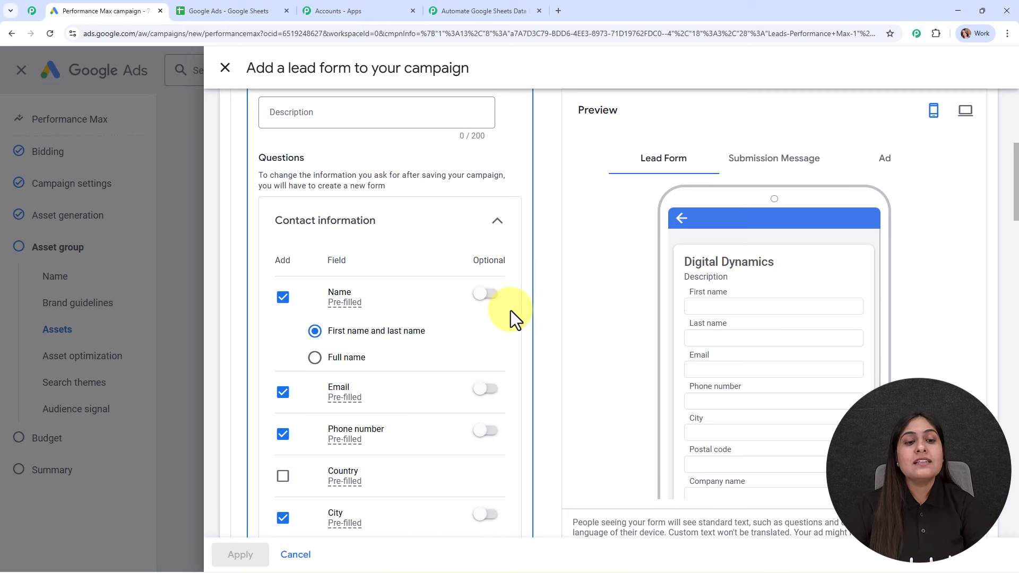
pyautogui.scroll(-1, 517, 227)
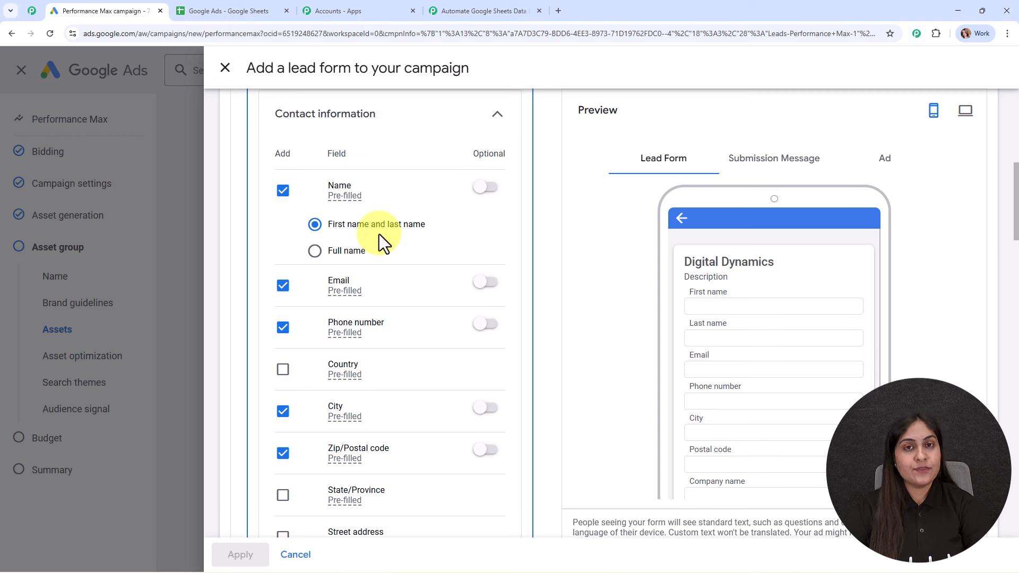
pyautogui.scroll(-2, 474, 278)
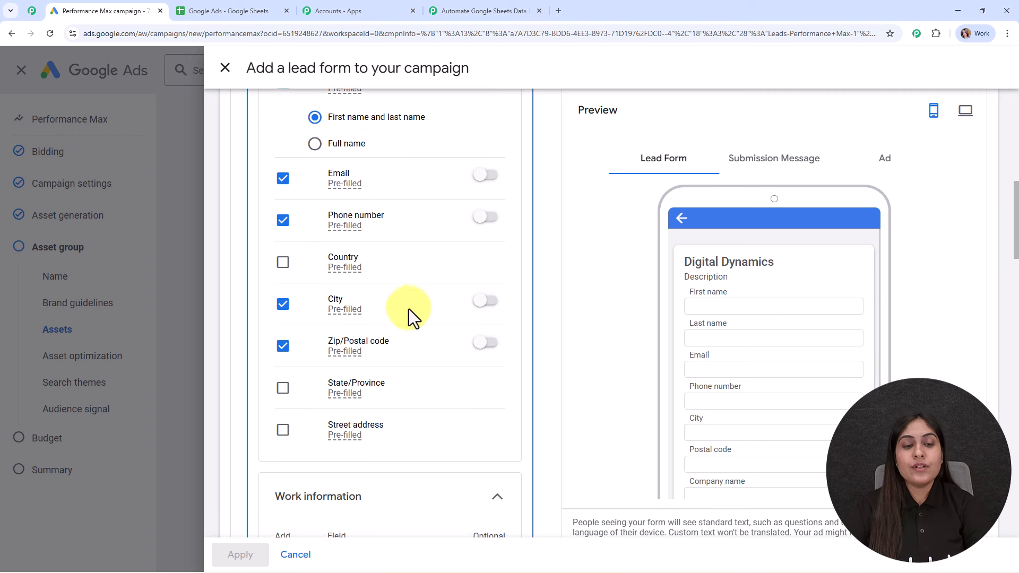
pyautogui.scroll(-2, 409, 309)
pyautogui.scroll(-3, 395, 215)
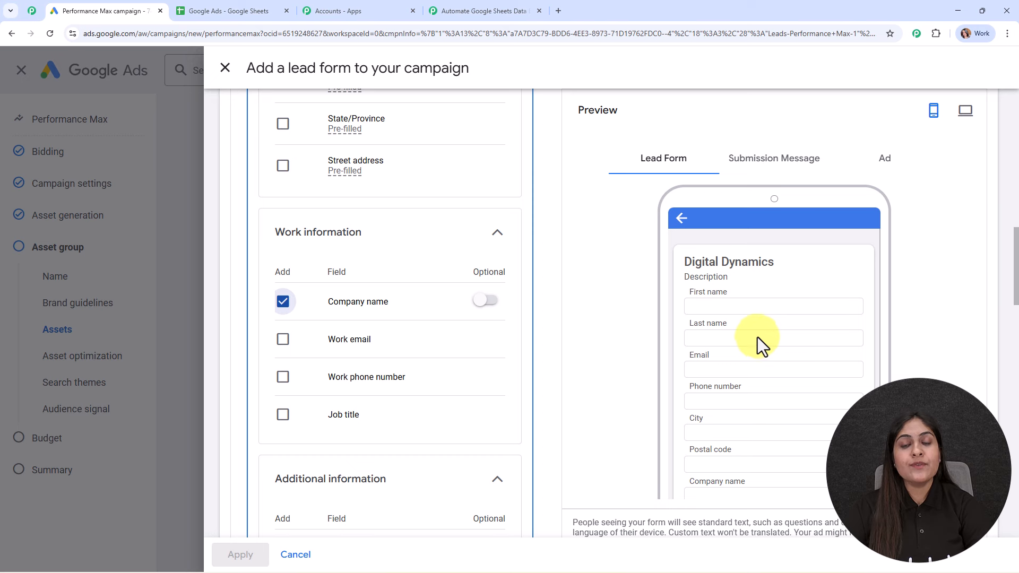
pyautogui.scroll(-7, 541, 324)
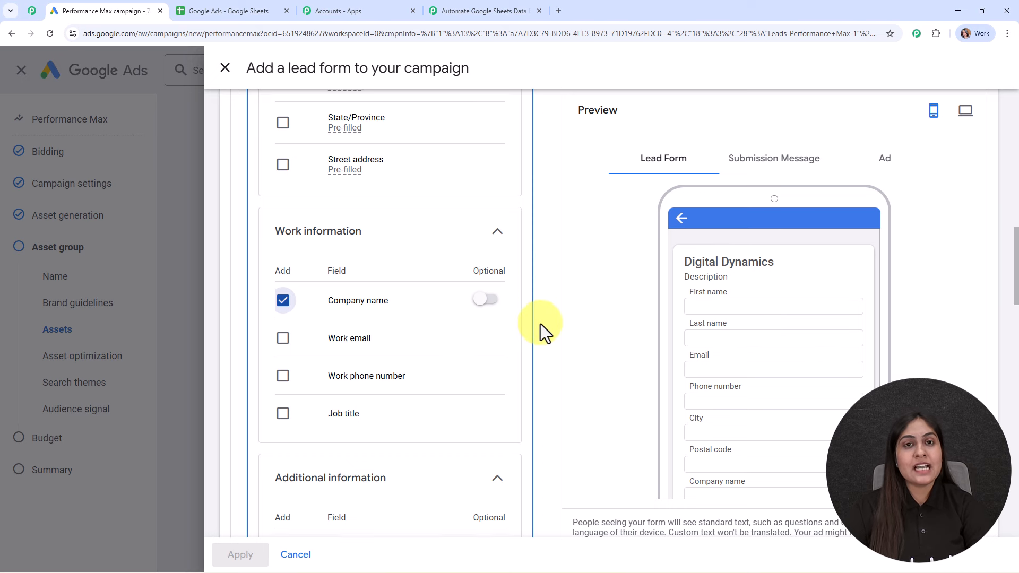
pyautogui.scroll(-10, 541, 324)
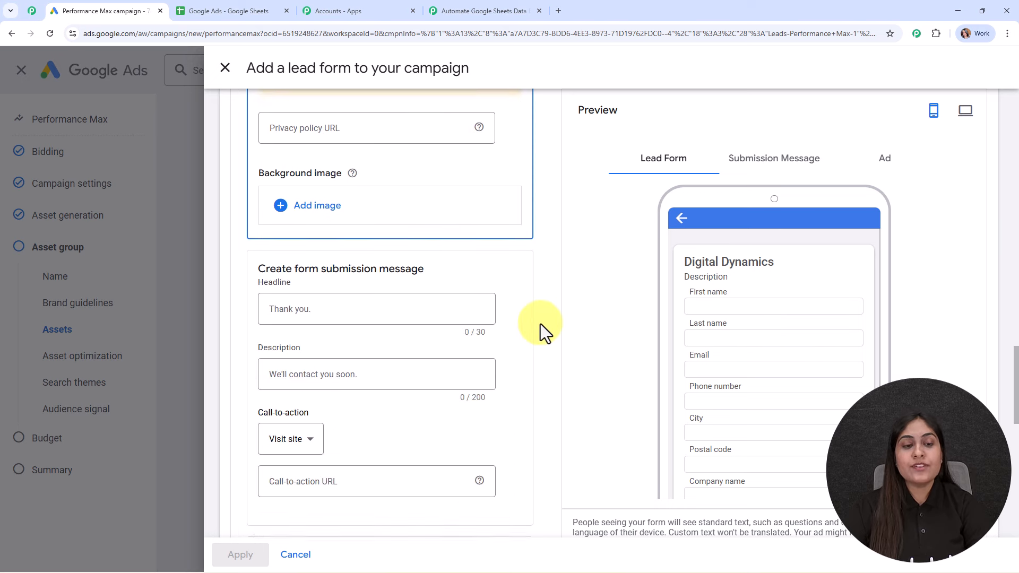
pyautogui.scroll(-5, 541, 324)
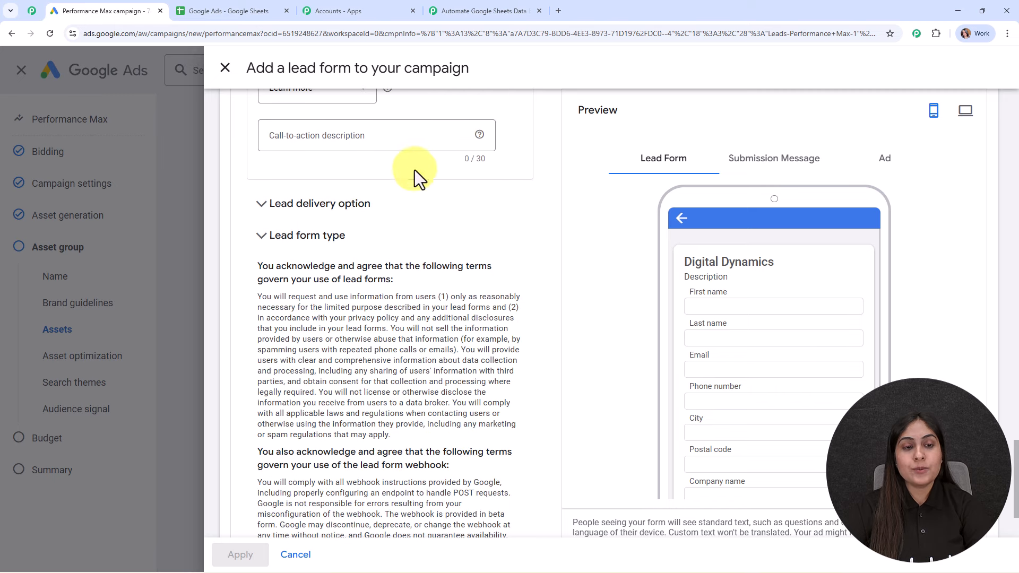
pyautogui.click(346, 211)
pyautogui.scroll(-3, 431, 247)
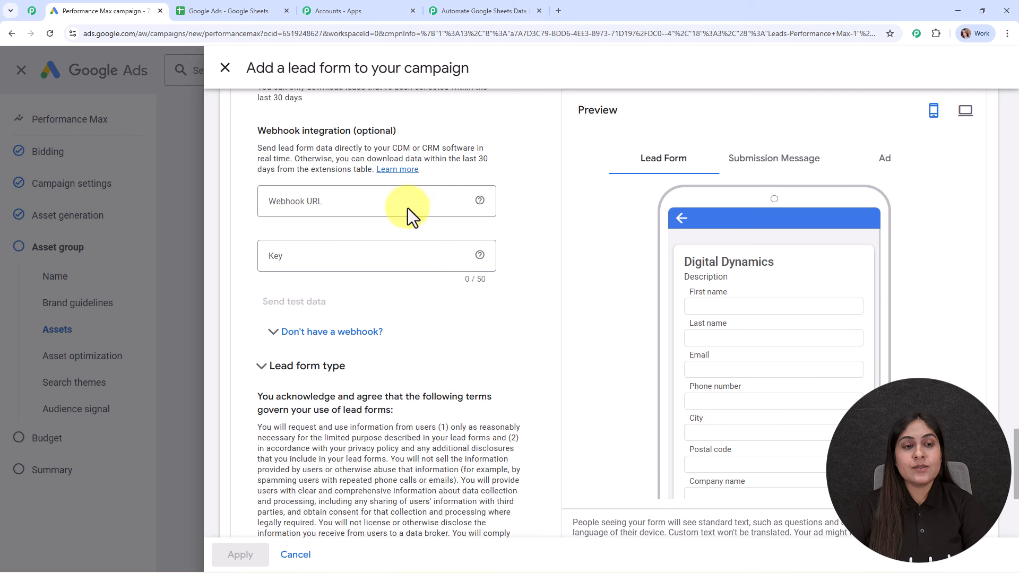
pyautogui.moveTo(253, 129); pyautogui.dragTo(431, 123)
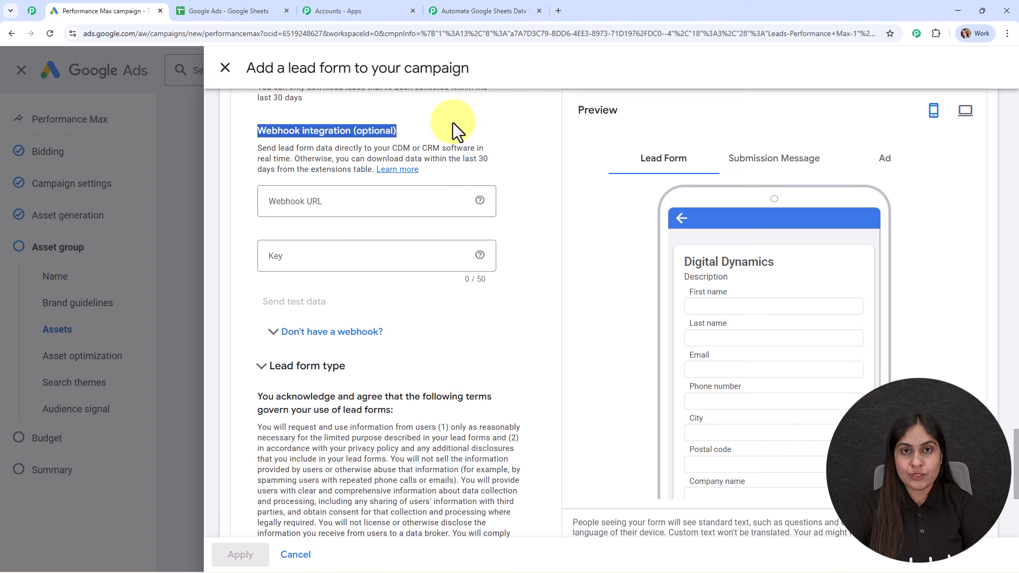
pyautogui.click(453, 123)
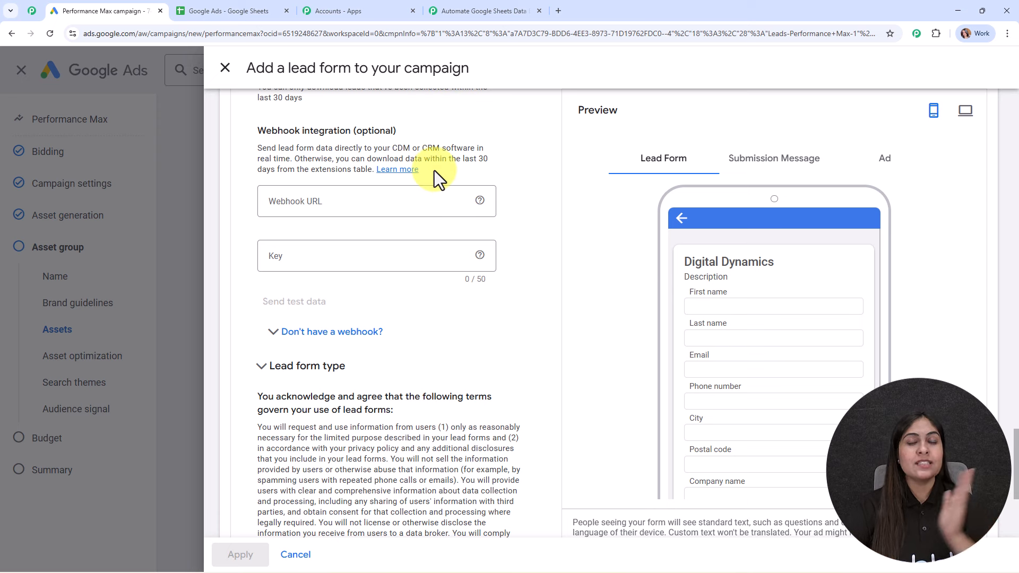
# - Paste the Pabbly webhook URL, enter key 'Test', and send test data
pyautogui.click(320, 204)
pyautogui.hotkey('ctrl', 'v')
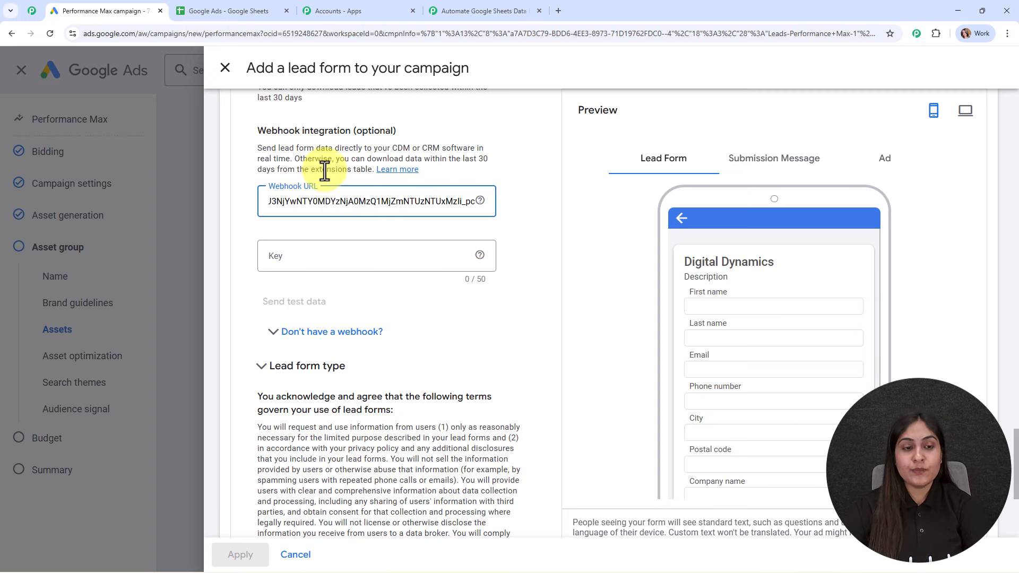
pyautogui.click(337, 245)
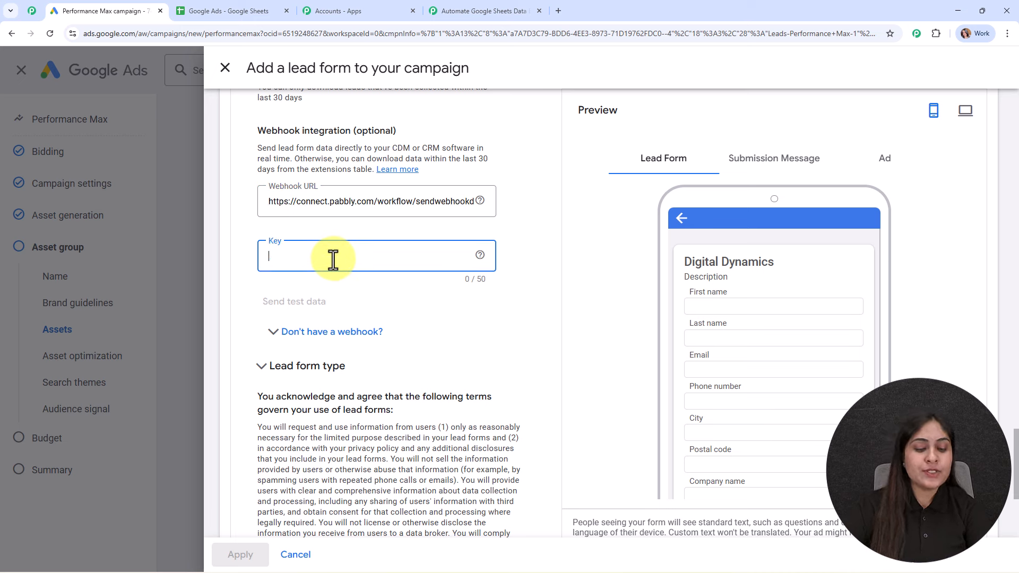
pyautogui.write('Test')
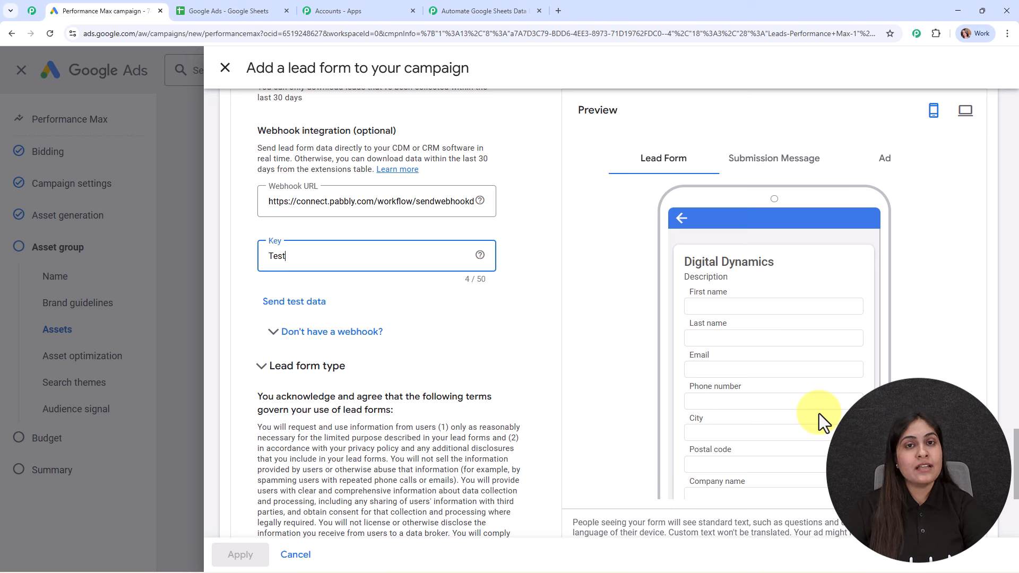
pyautogui.click(301, 303)
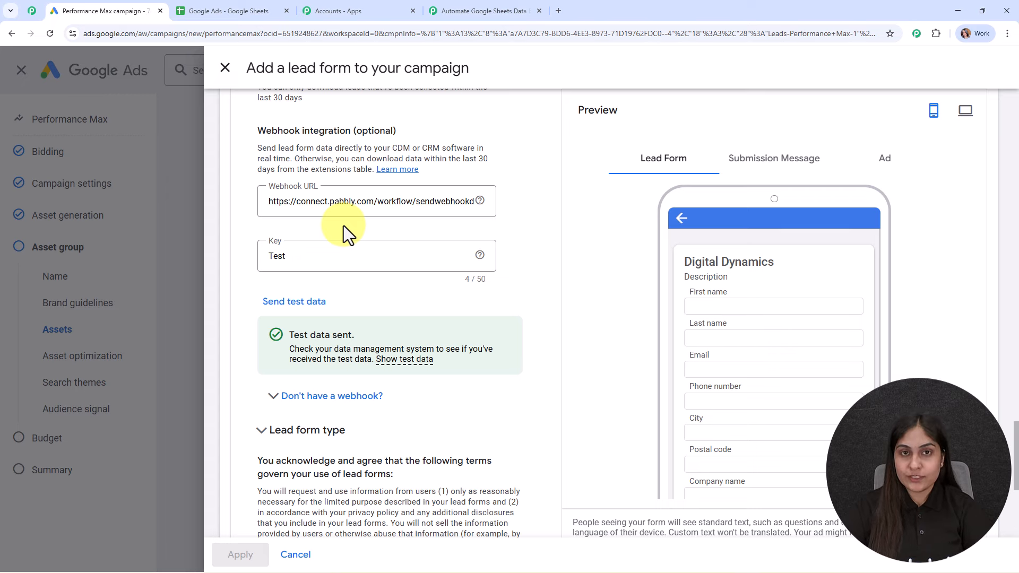
# - In Pabbly Connect, check the received test lead's company name and postal code 94043
pyautogui.click(451, 3)
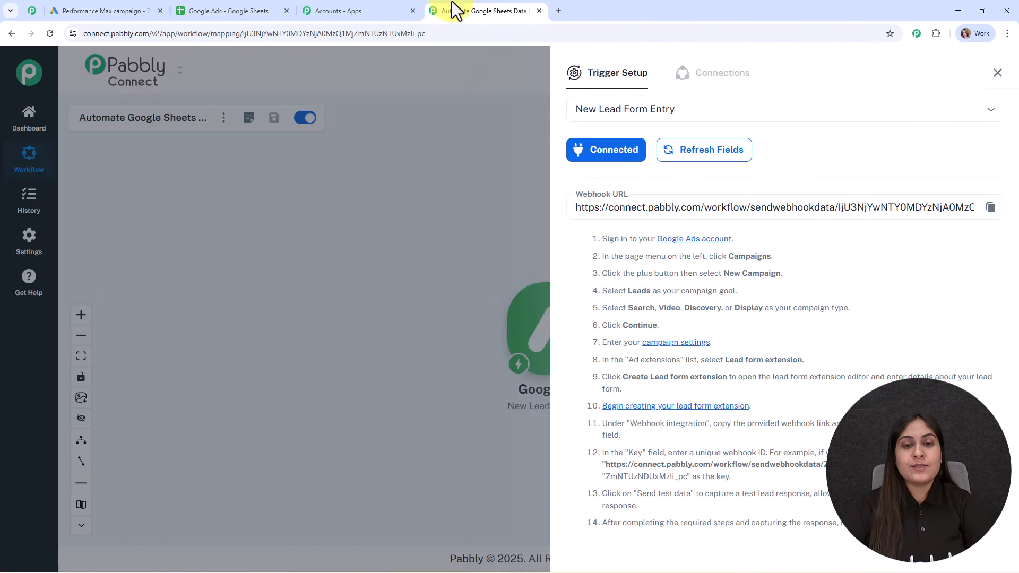
pyautogui.scroll(-10, 868, 249)
pyautogui.click(868, 249)
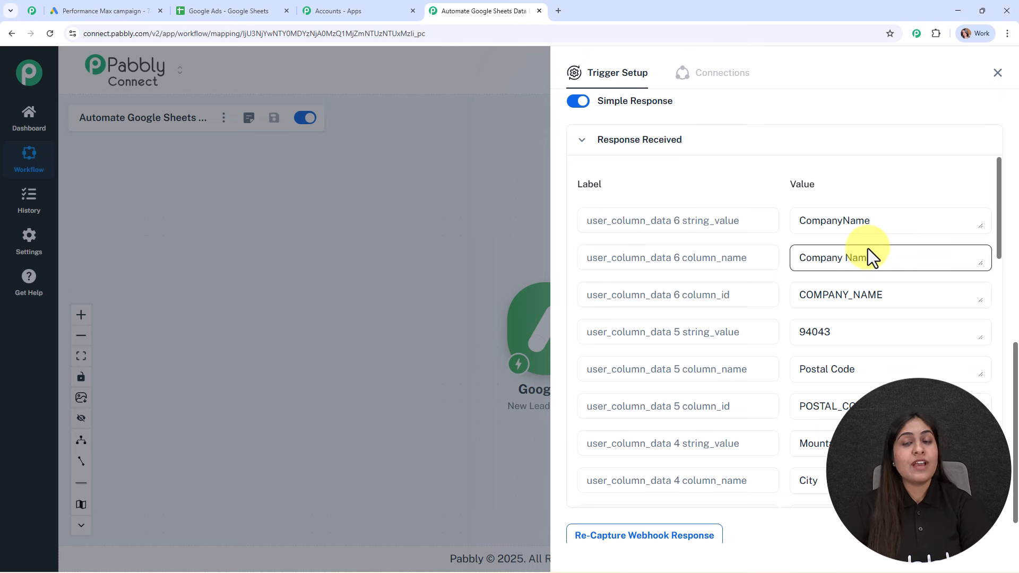
pyautogui.click(913, 221)
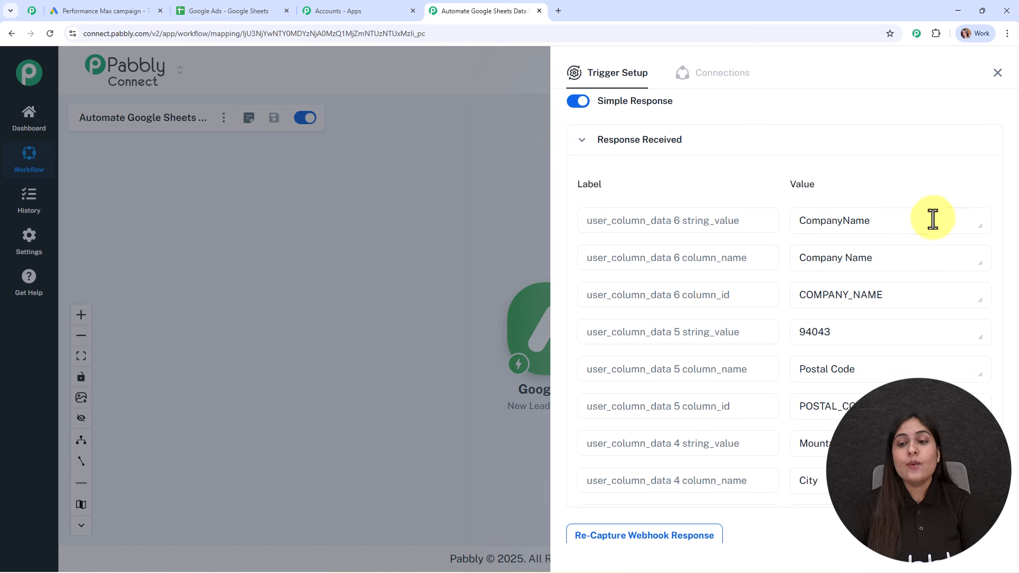
pyautogui.moveTo(900, 216); pyautogui.dragTo(776, 220)
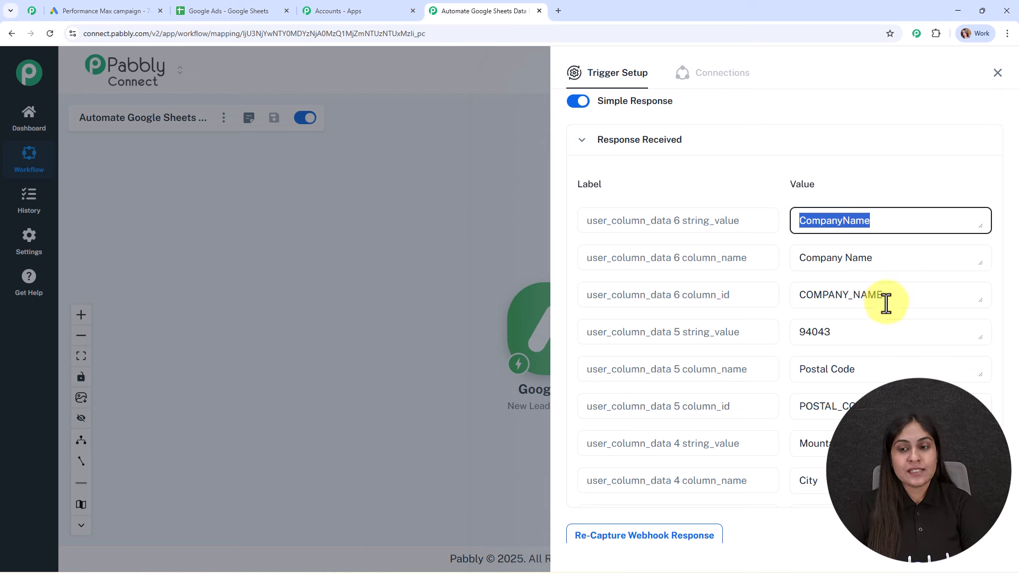
pyautogui.moveTo(903, 334); pyautogui.dragTo(761, 324)
# - Review the remaining received lead fields down to FirstName, then close Trigger Setup
pyautogui.scroll(-3, 847, 289)
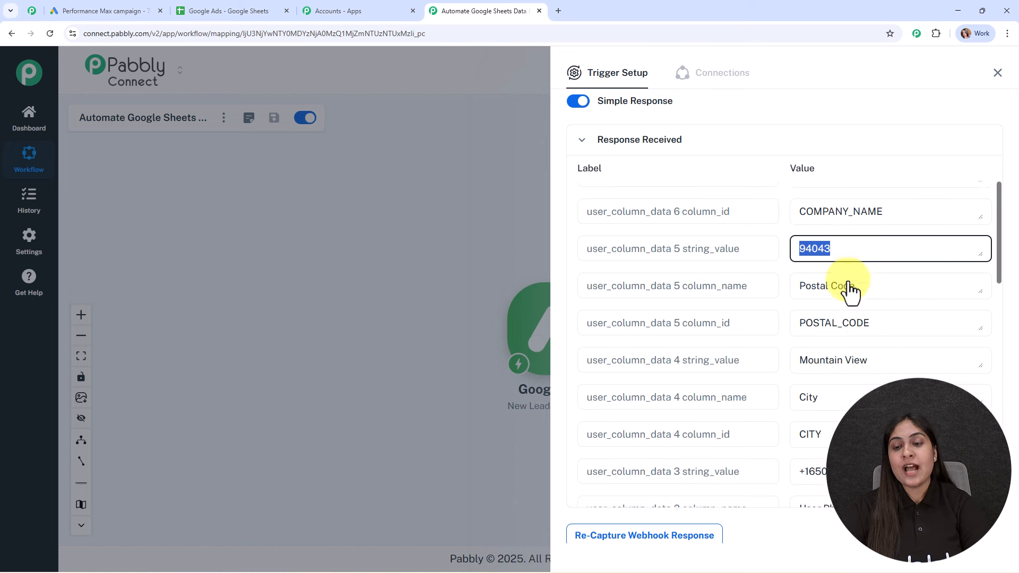
pyautogui.moveTo(807, 282); pyautogui.dragTo(858, 291)
pyautogui.scroll(-3, 881, 266)
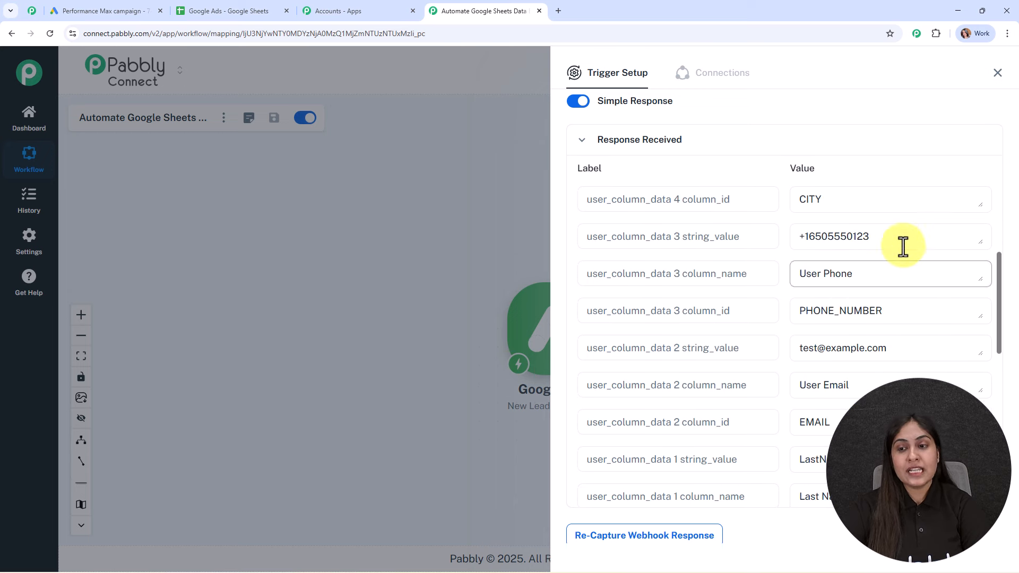
pyautogui.moveTo(903, 246); pyautogui.dragTo(781, 253)
pyautogui.scroll(-2, 897, 260)
pyautogui.moveTo(921, 240); pyautogui.dragTo(735, 236)
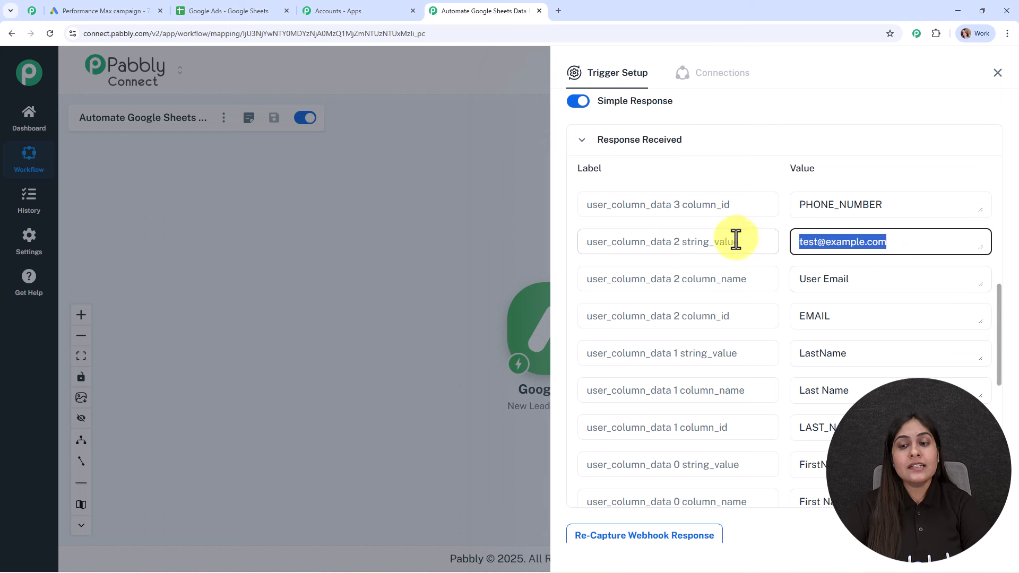
pyautogui.scroll(-2, 865, 250)
pyautogui.moveTo(865, 250); pyautogui.dragTo(764, 257)
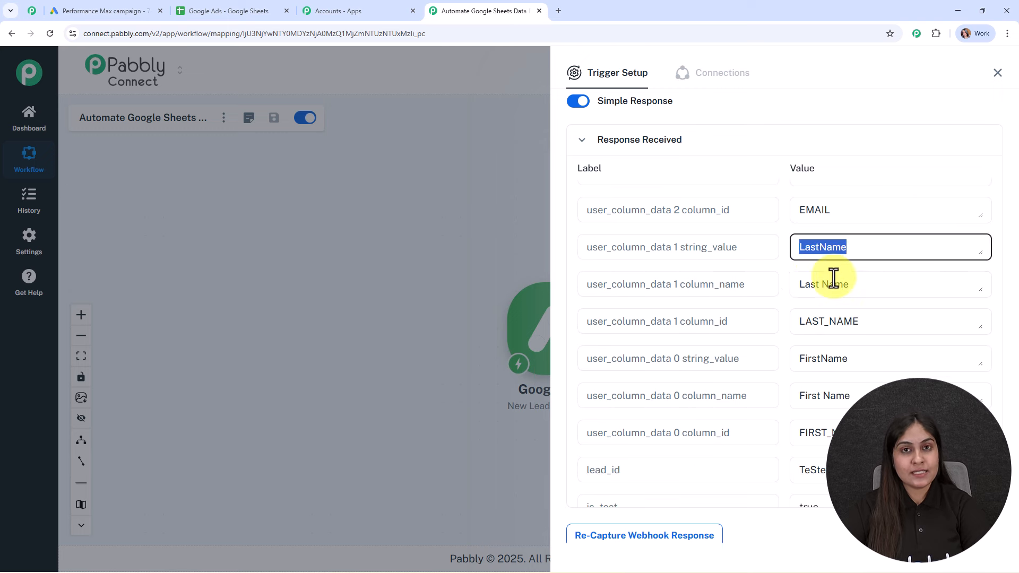
pyautogui.scroll(-2, 925, 308)
pyautogui.moveTo(885, 254); pyautogui.dragTo(776, 257)
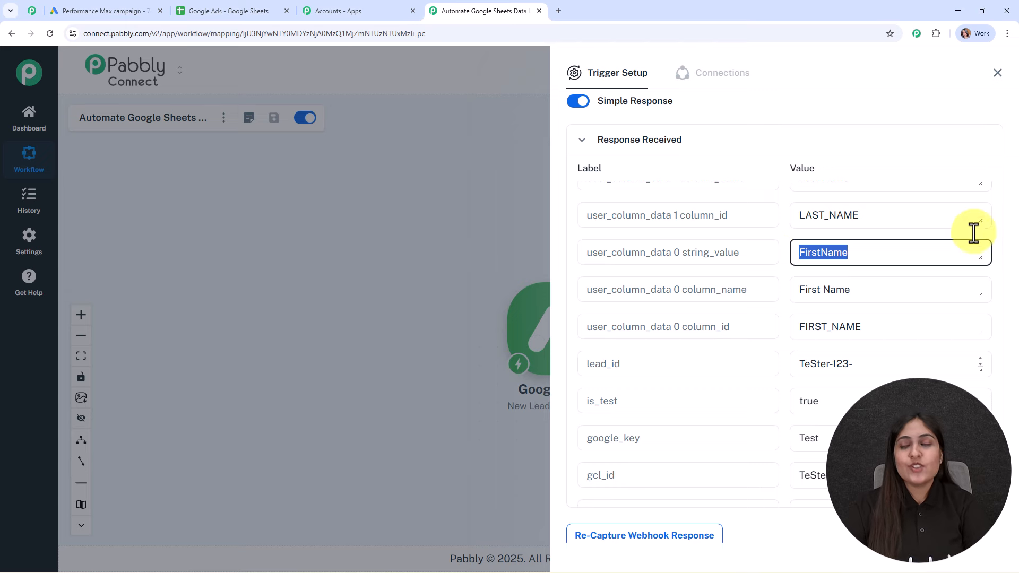
pyautogui.click(997, 77)
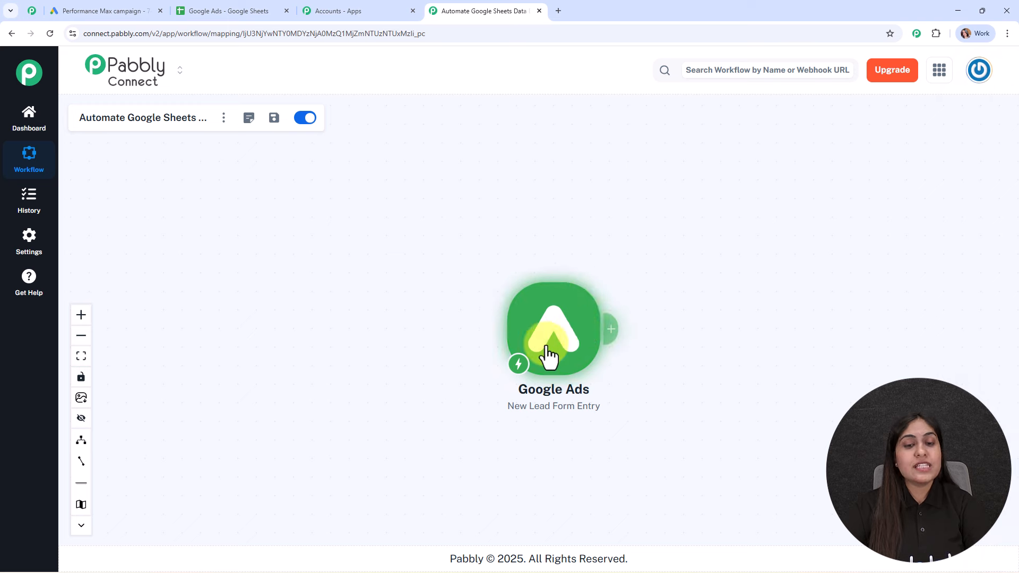
# - Move the Google Ads trigger node aside and check the destination spreadsheet's column headers
pyautogui.moveTo(547, 355); pyautogui.dragTo(380, 279)
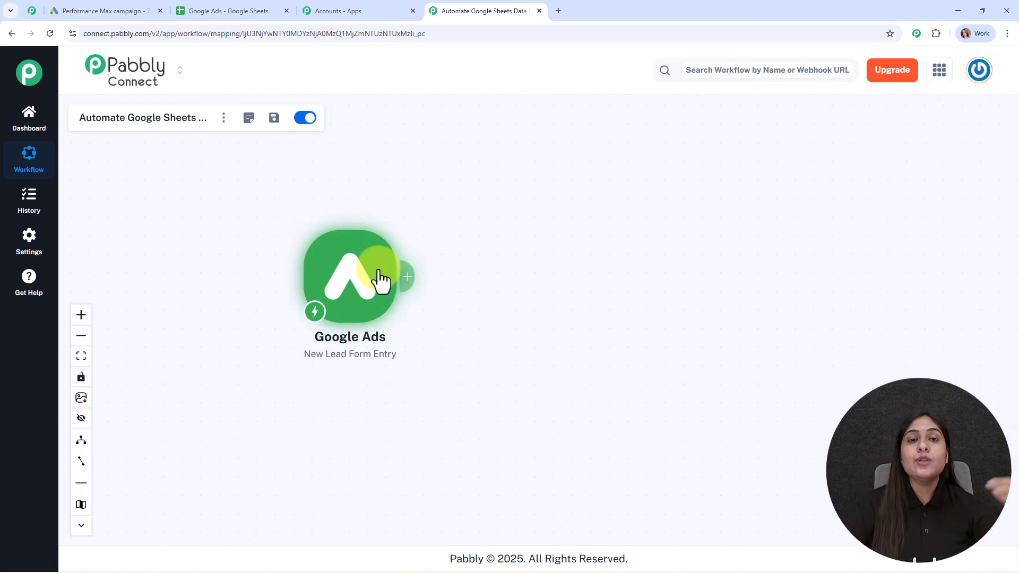
pyautogui.click(265, 9)
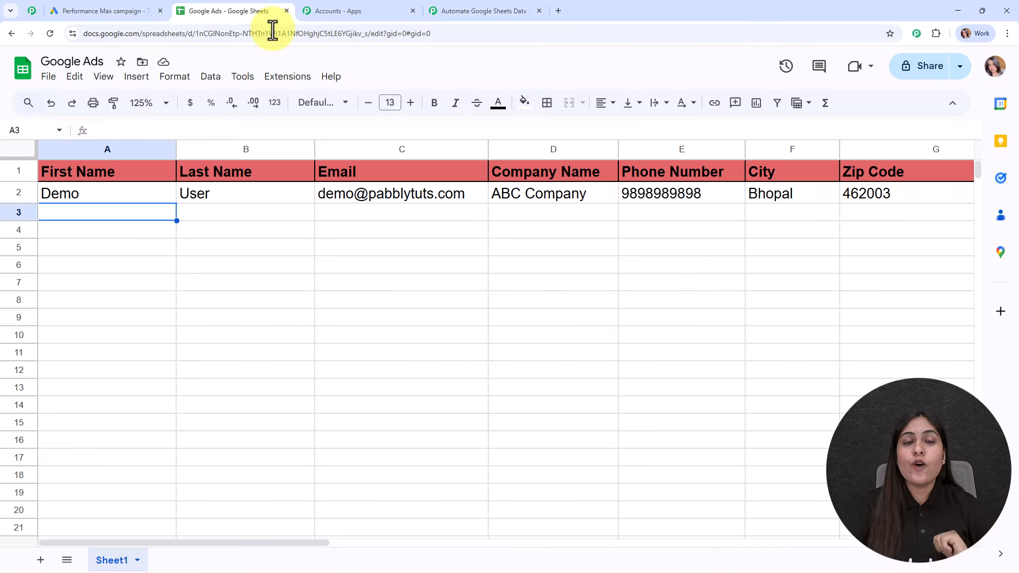
pyautogui.click(455, 9)
# - Add a Google Sheets 'Add New Row' action after the trigger and proceed to connect it
pyautogui.click(406, 277)
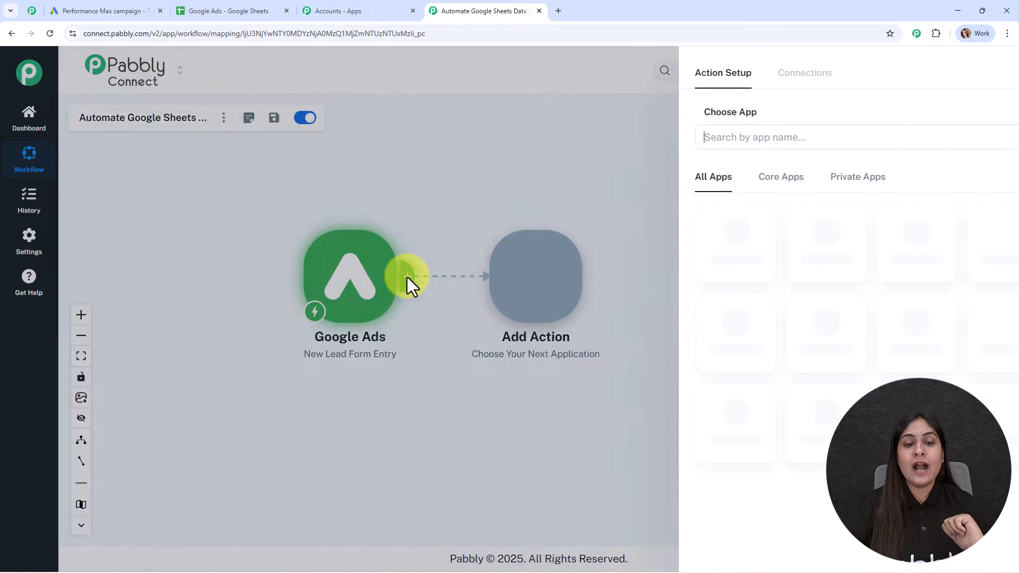
pyautogui.write('sj')
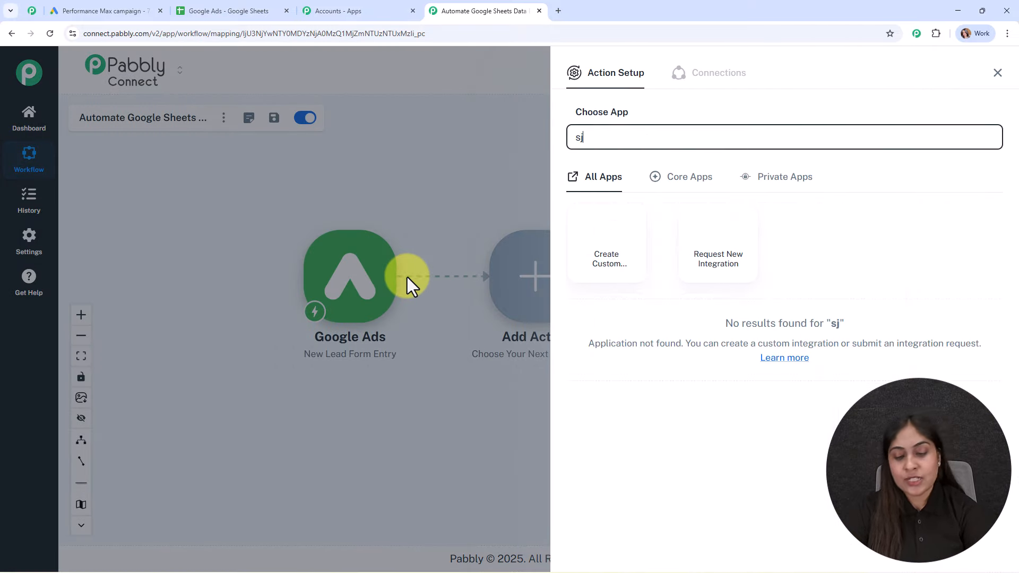
pyautogui.press('BackSpace')
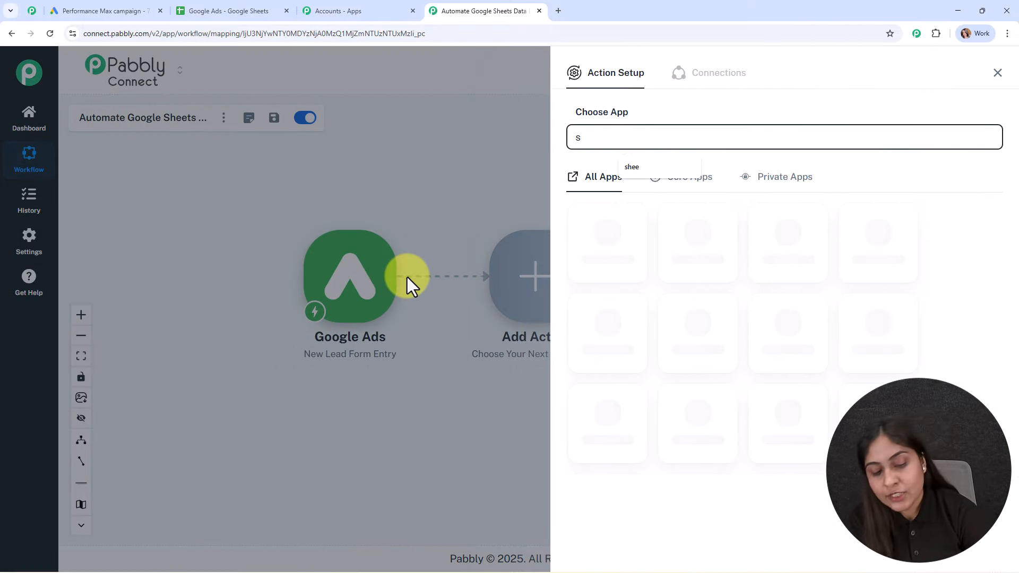
pyautogui.write('hee')
pyautogui.click(701, 250)
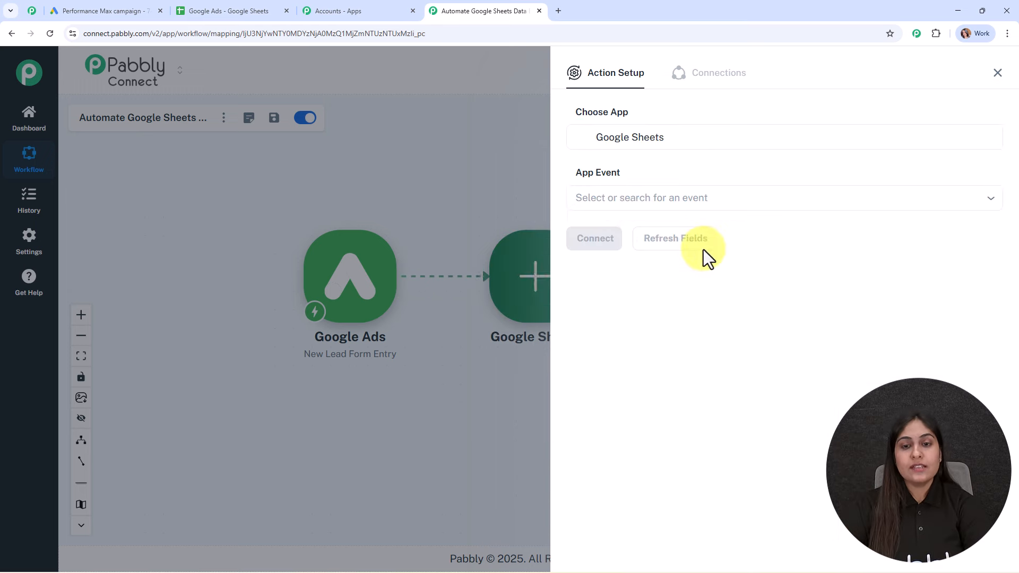
pyautogui.click(628, 199)
pyautogui.click(633, 239)
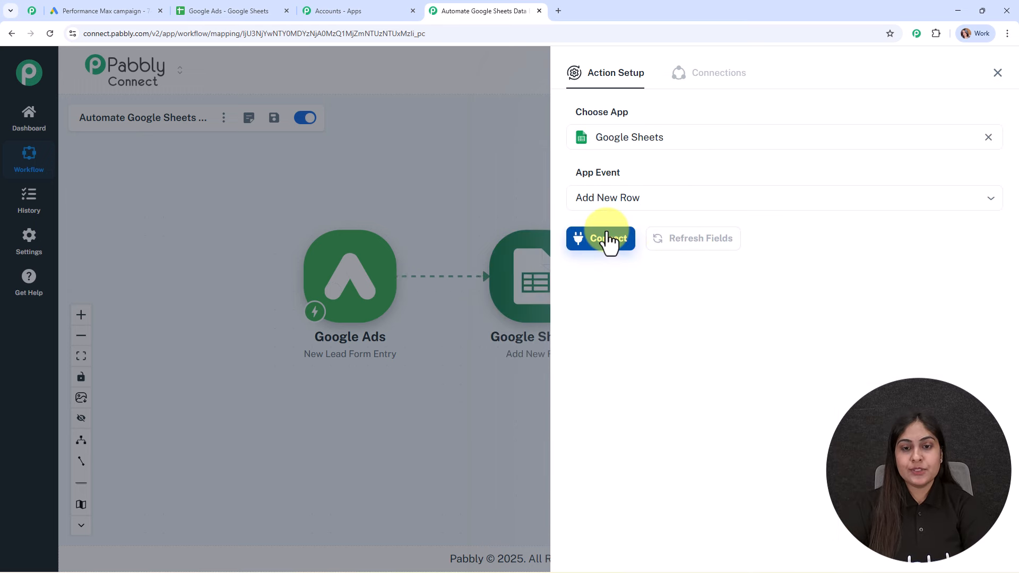
pyautogui.click(610, 243)
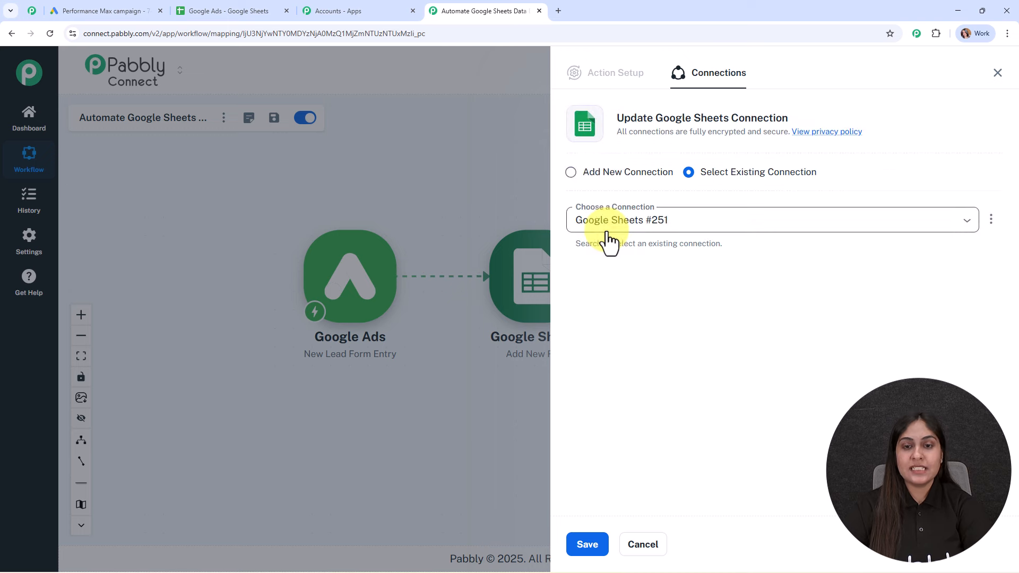
# - Create the Google Sheets #252 connection by signing in with a Google account and allowing access
pyautogui.click(601, 180)
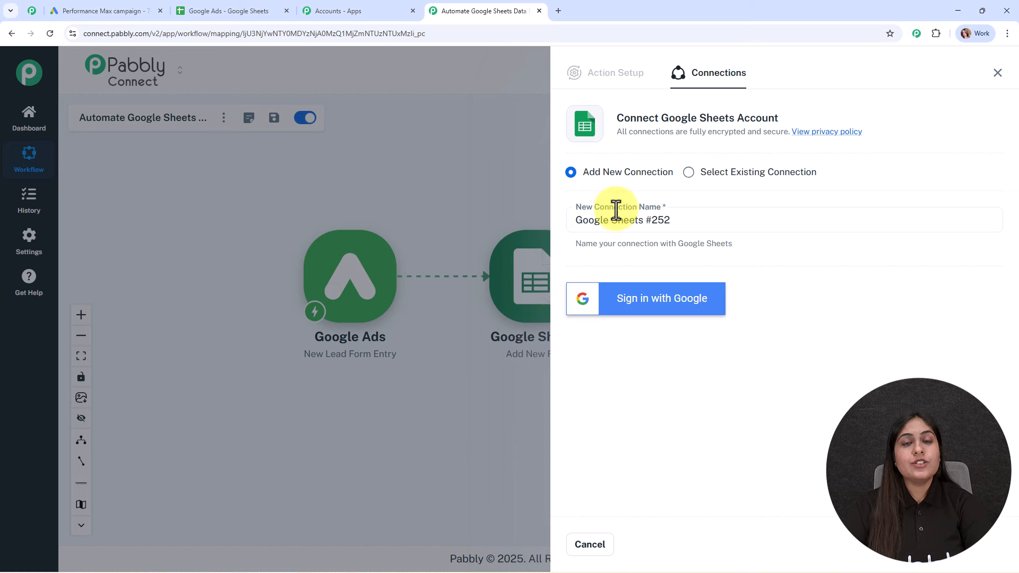
pyautogui.click(682, 309)
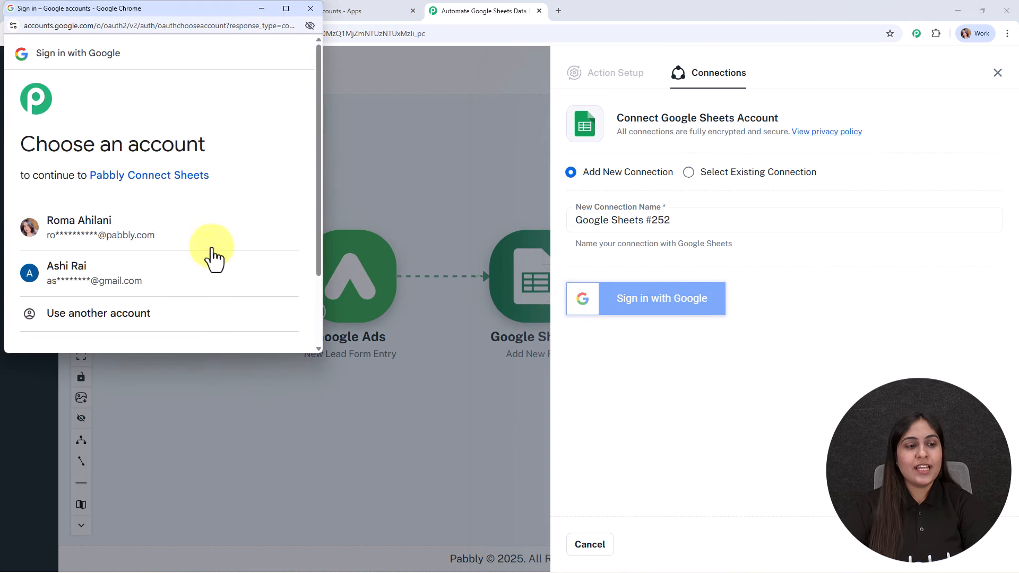
pyautogui.click(158, 242)
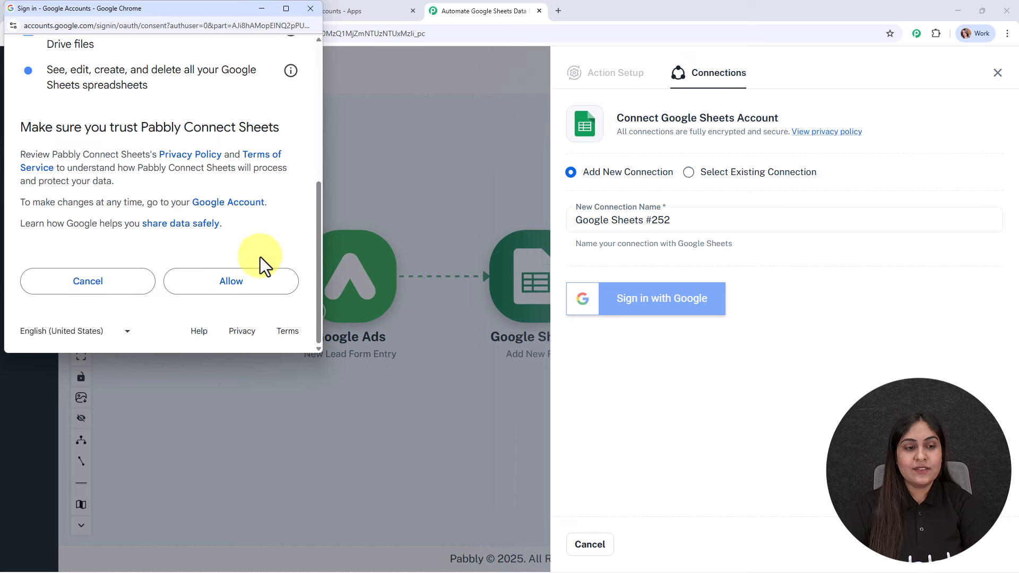
pyautogui.click(256, 278)
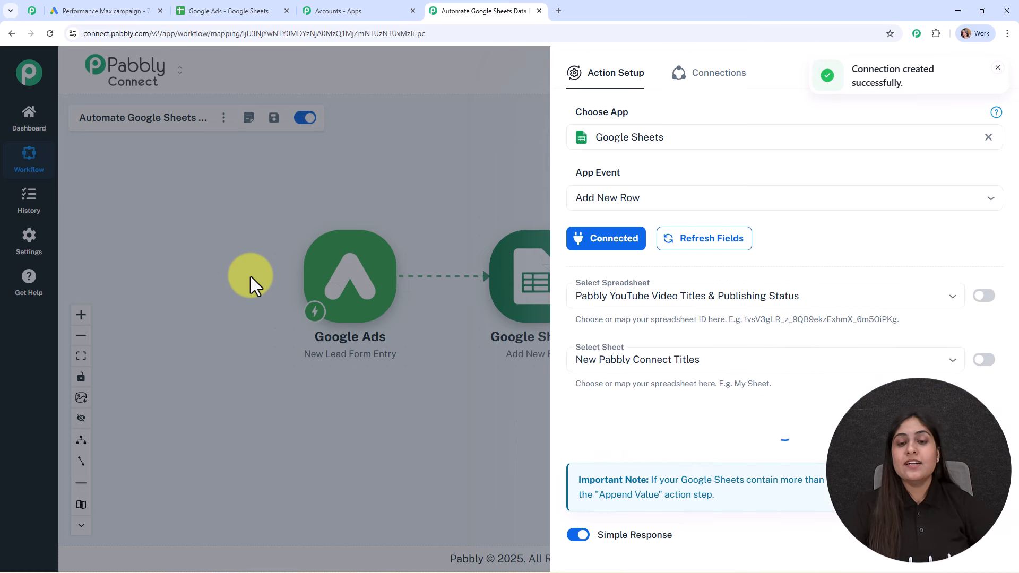
# - Review the Google Ads spreadsheet's column headers in its browser tab
pyautogui.scroll(-2, 850, 244)
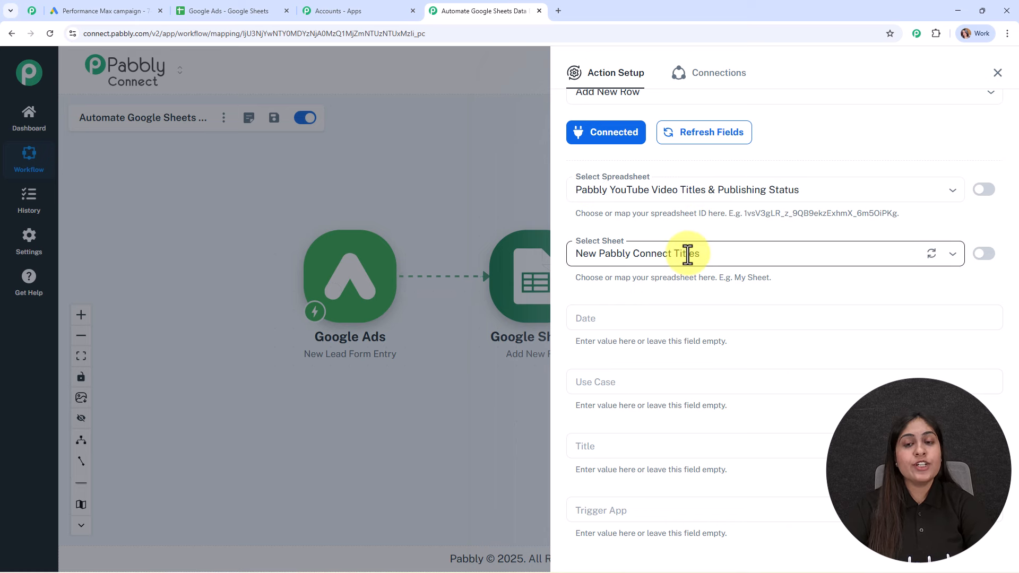
pyautogui.click(221, 11)
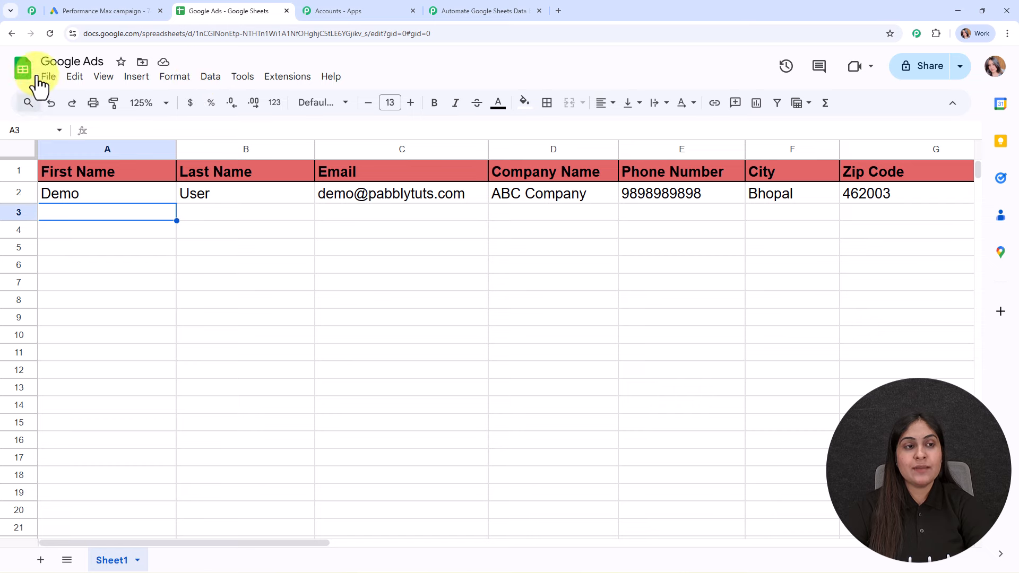
pyautogui.click(483, 10)
# - Select the Google Ads spreadsheet and Sheet1, then compare the loaded fields with the sheet's columns
pyautogui.click(604, 189)
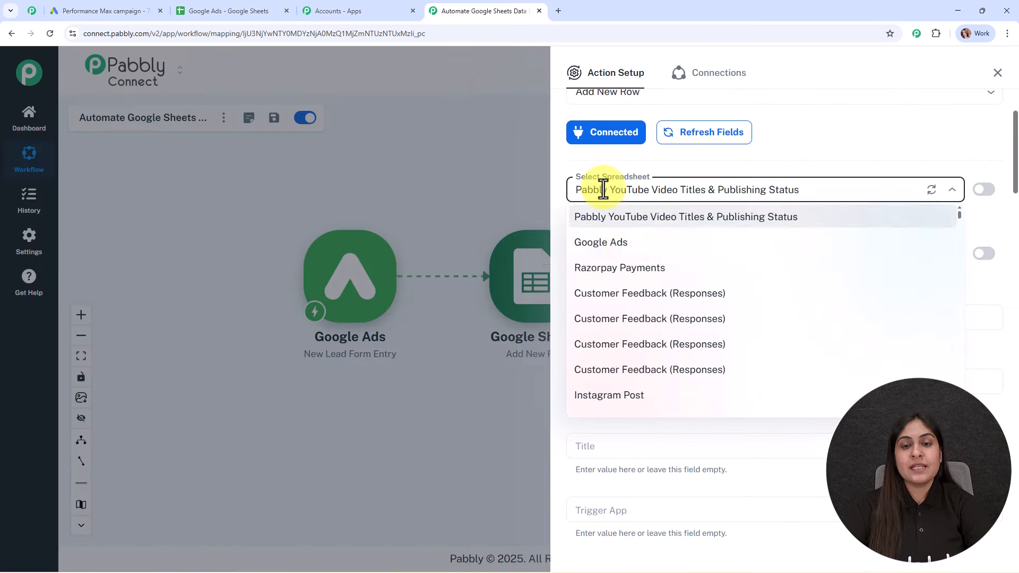
pyautogui.click(631, 245)
pyautogui.scroll(-2, 891, 272)
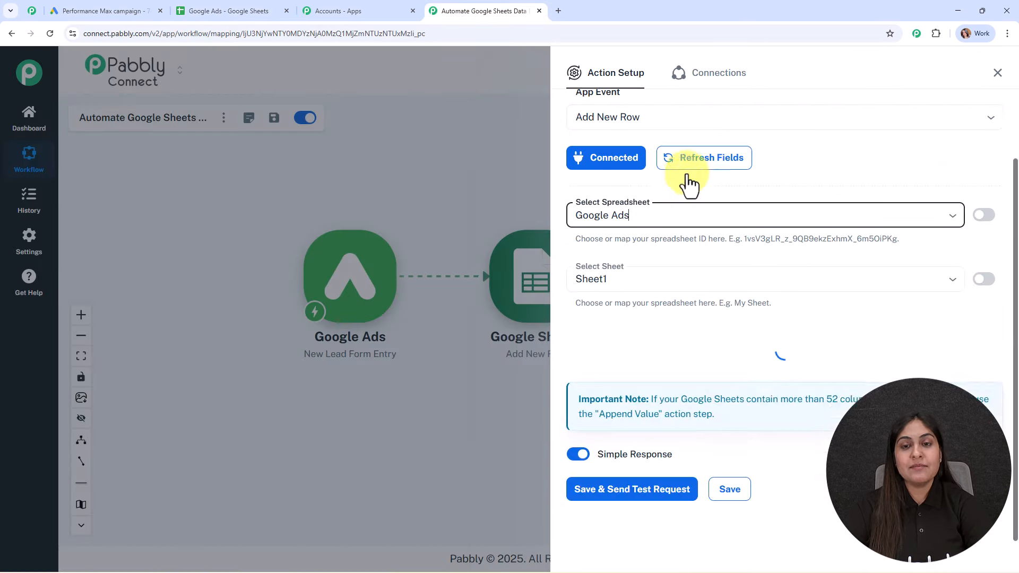
pyautogui.scroll(-2, 671, 244)
pyautogui.click(661, 253)
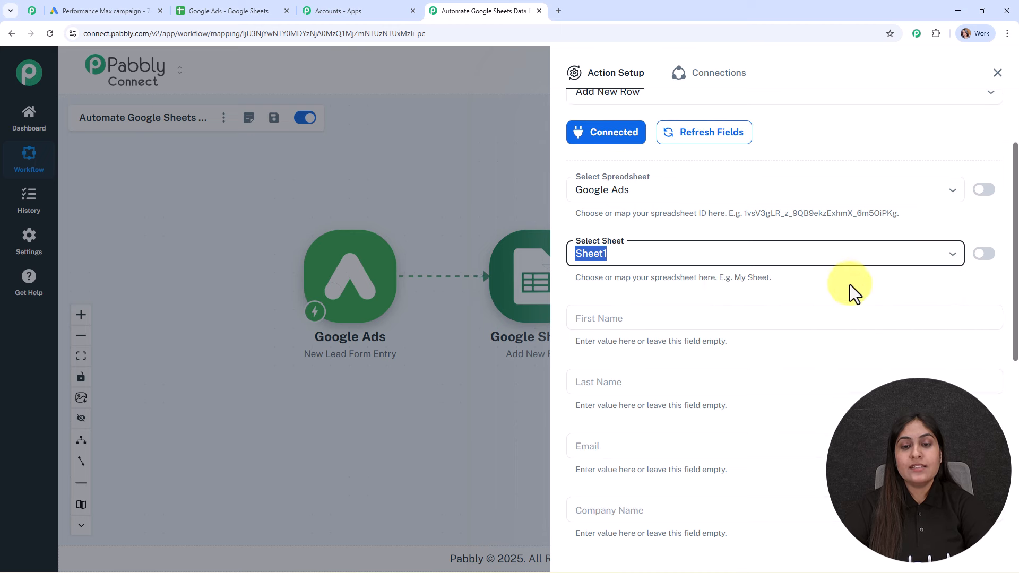
pyautogui.scroll(-4, 855, 293)
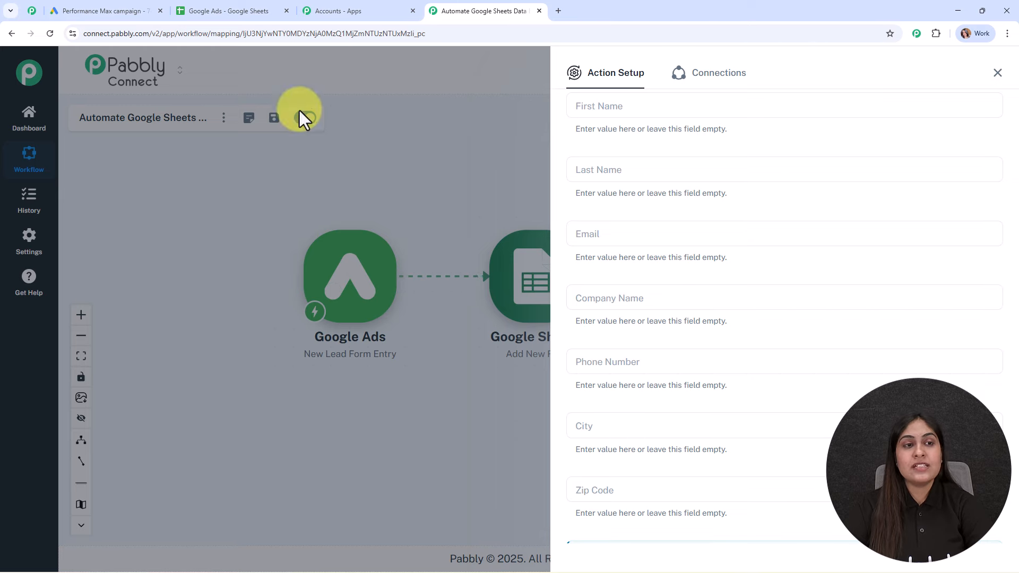
pyautogui.click(242, 11)
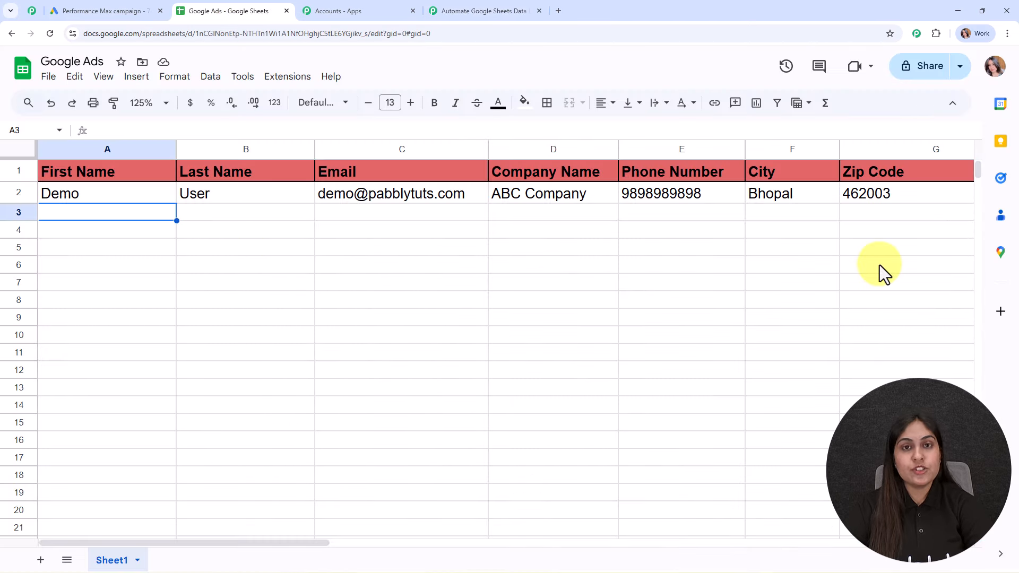
pyautogui.click(517, 10)
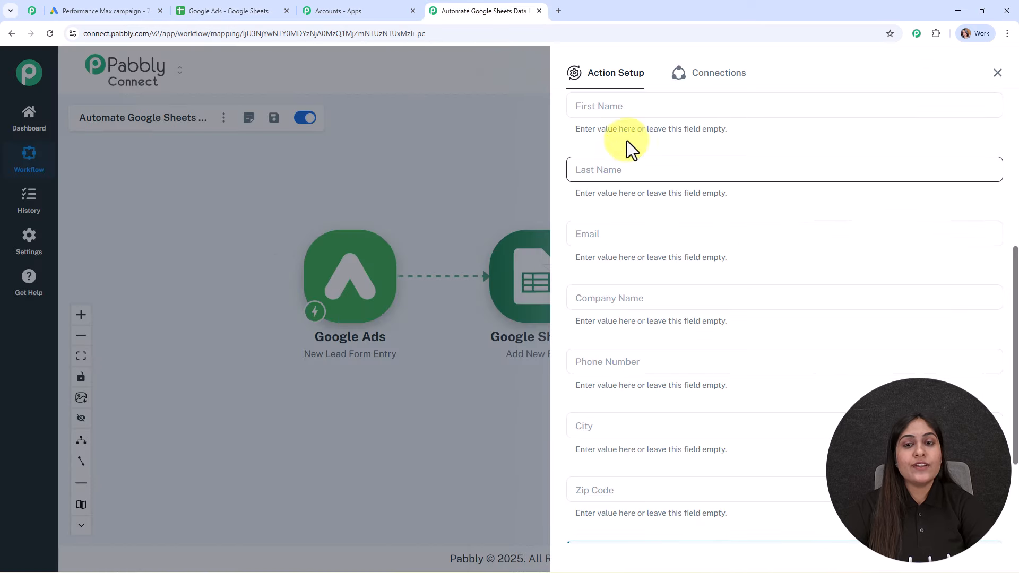
# - Open the Search & Map Data dropdown on the First Name field
pyautogui.click(612, 110)
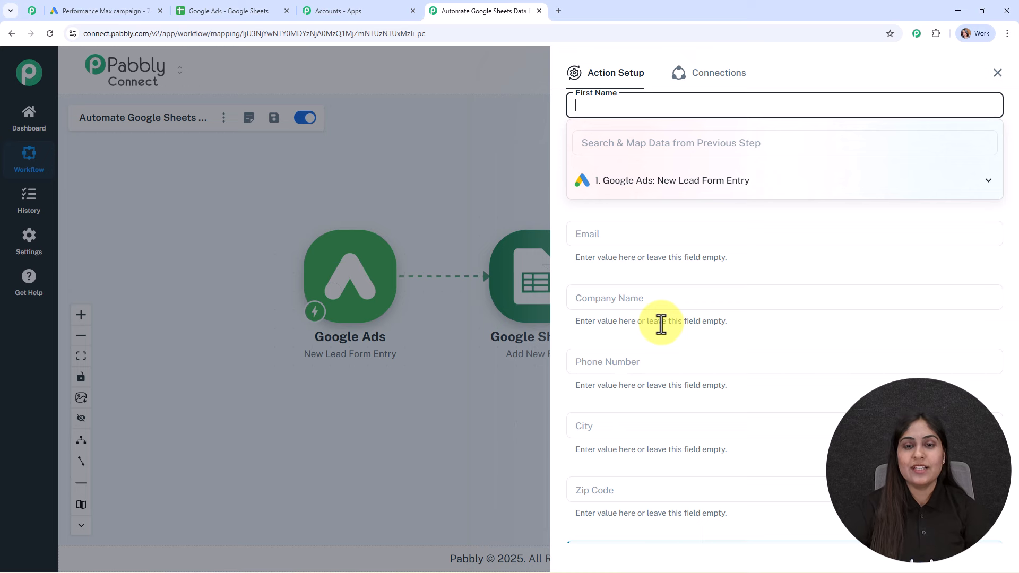
# - Map the lead's first name, last name and email into First Name, Last Name and Email
pyautogui.click(651, 191)
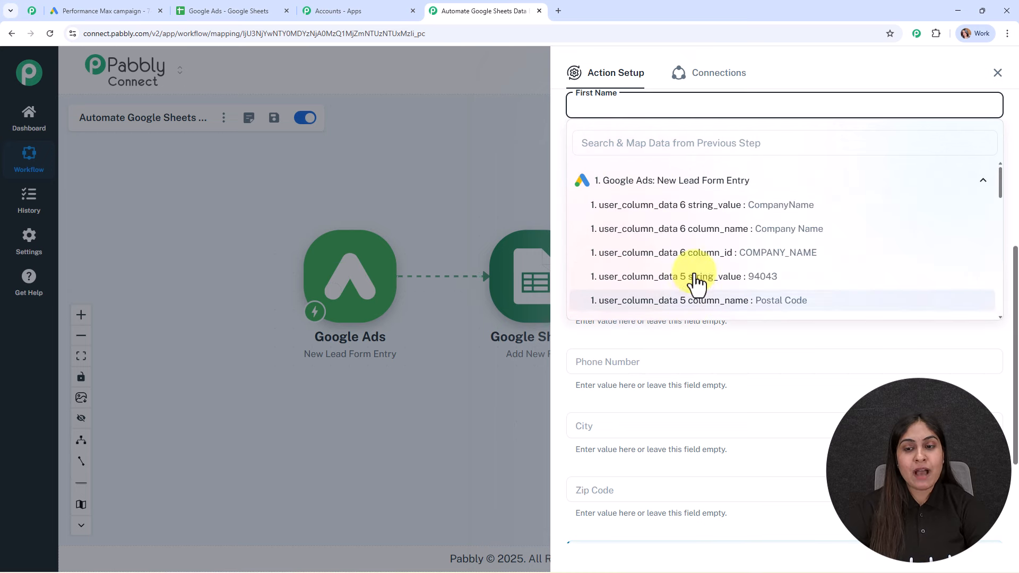
pyautogui.scroll(-10, 697, 281)
pyautogui.click(706, 313)
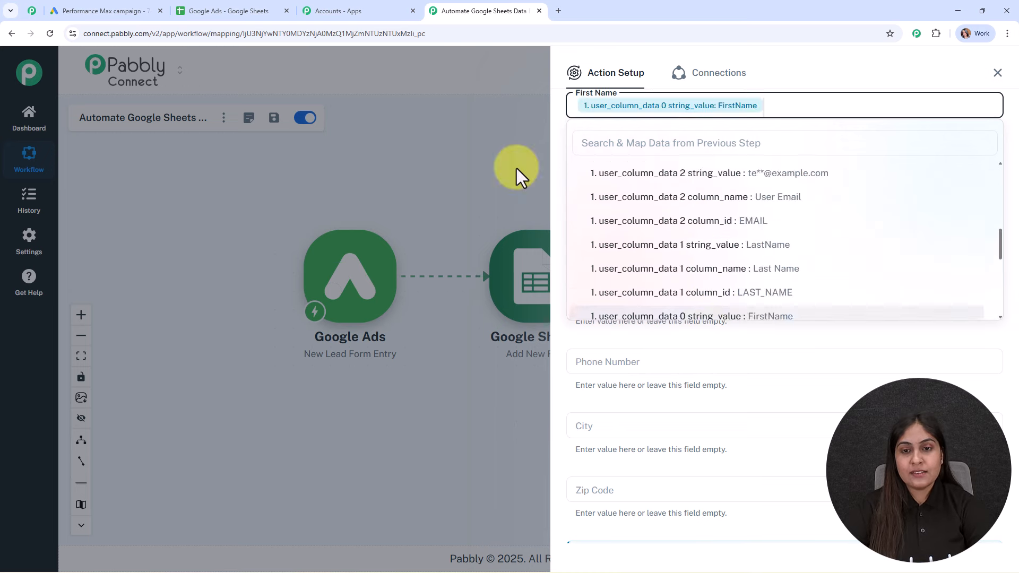
pyautogui.click(517, 168)
pyautogui.click(614, 166)
pyautogui.click(660, 245)
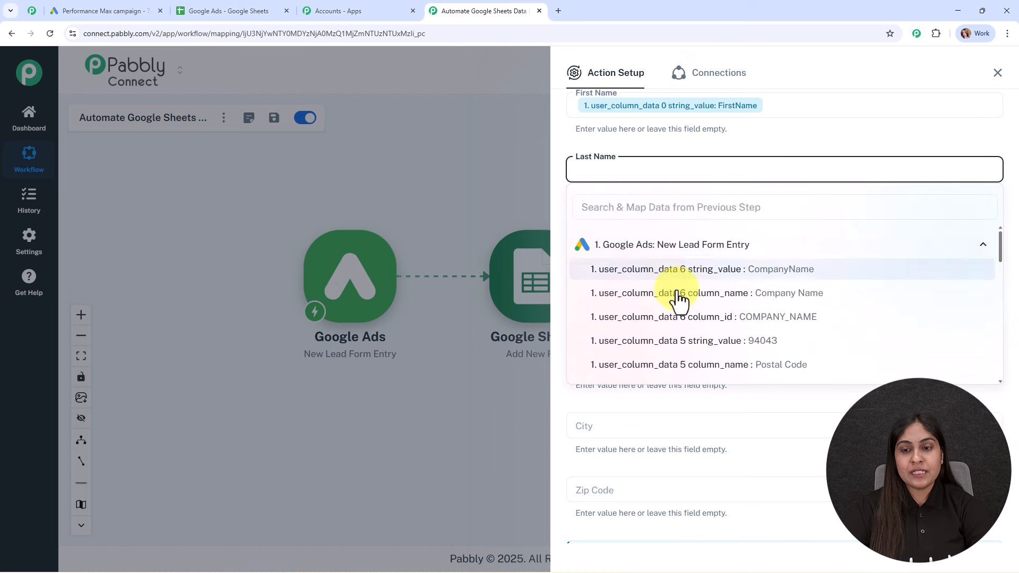
pyautogui.scroll(-4, 685, 298)
pyautogui.click(639, 233)
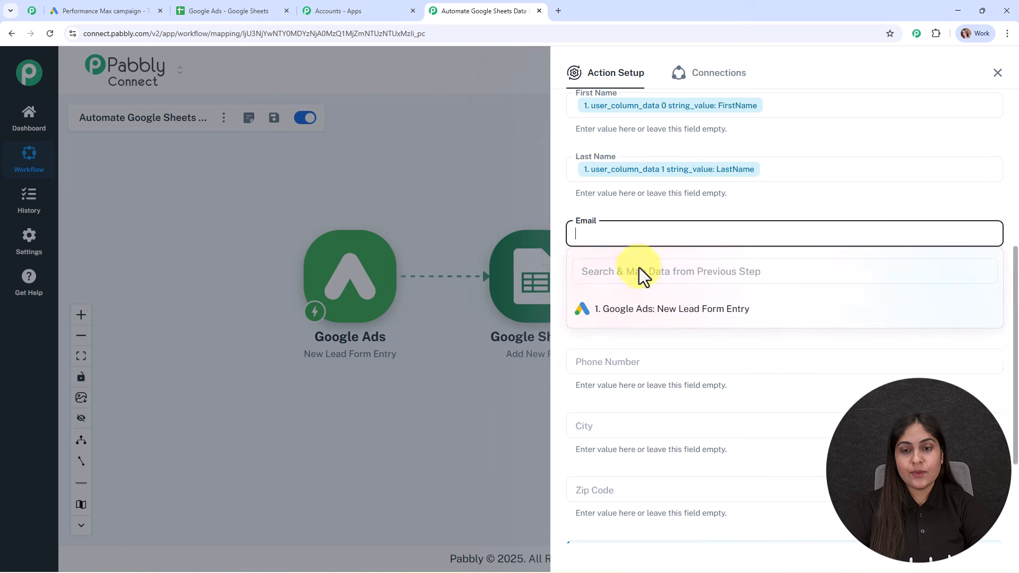
pyautogui.click(640, 272)
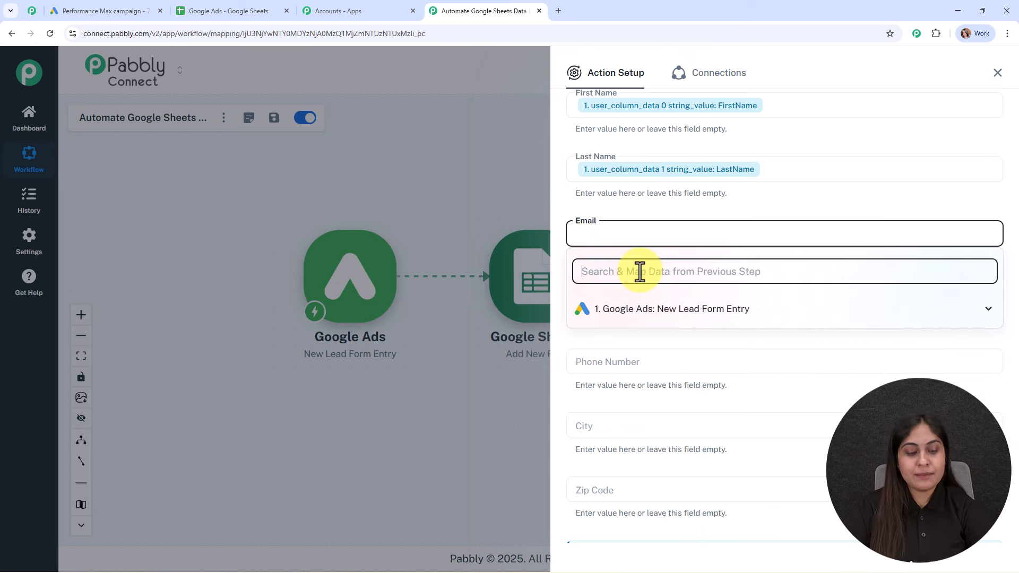
pyautogui.write('@')
pyautogui.click(702, 335)
pyautogui.click(476, 201)
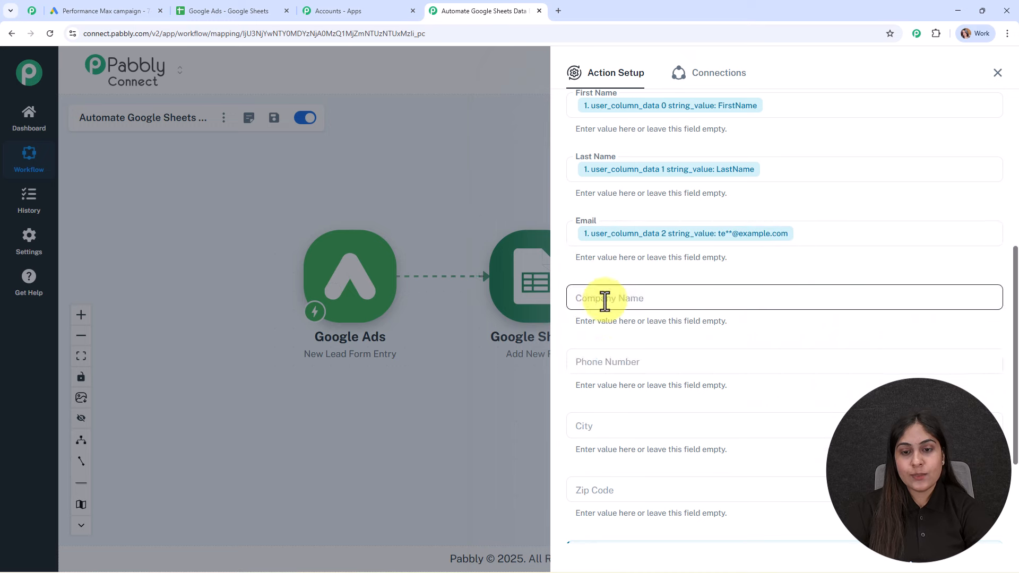
# - Map the lead's company name and phone number into Company Name and Phone Number
pyautogui.click(605, 301)
pyautogui.click(626, 378)
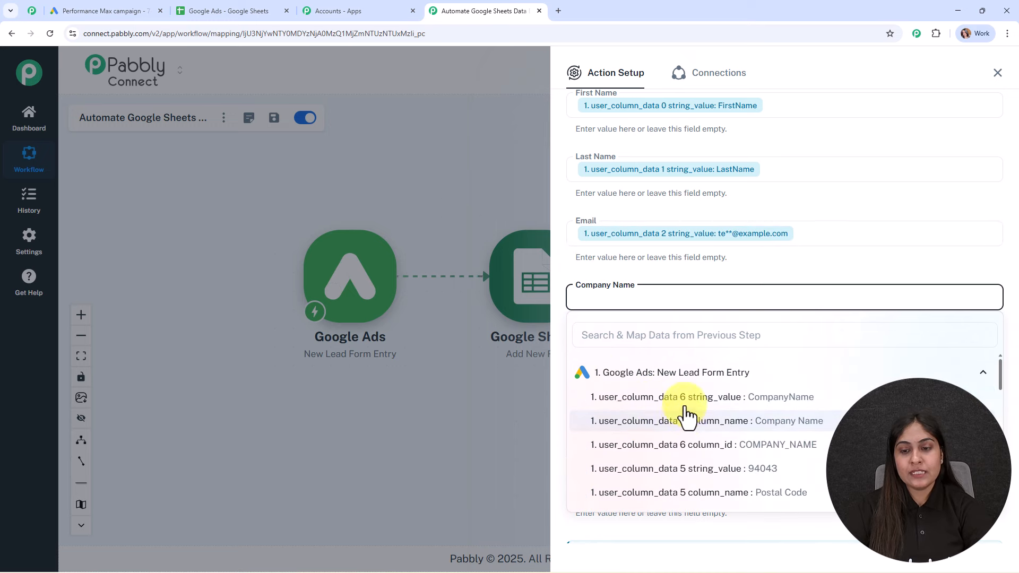
pyautogui.click(690, 397)
pyautogui.click(439, 391)
pyautogui.scroll(-3, 701, 319)
pyautogui.click(603, 203)
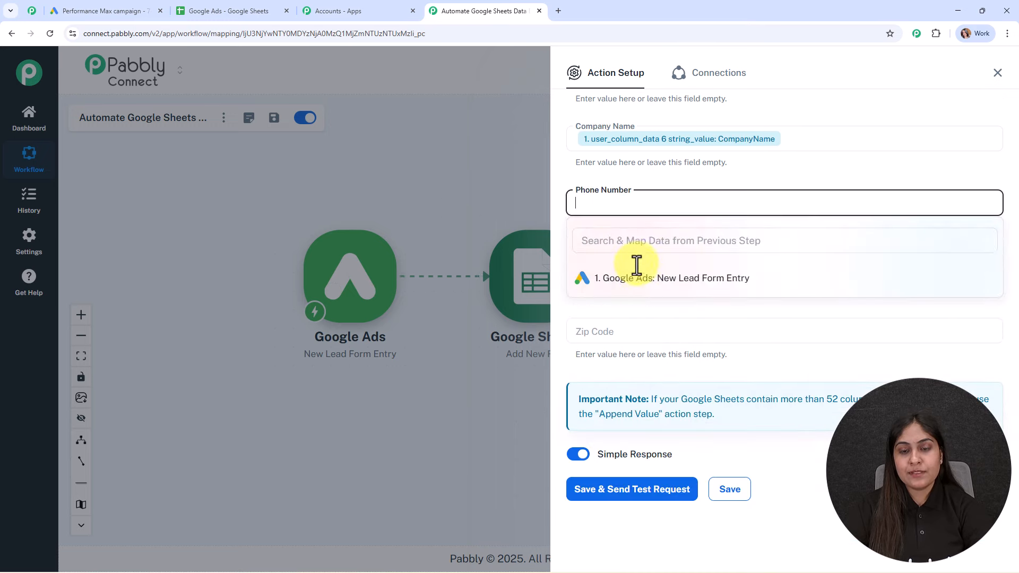
pyautogui.click(644, 280)
pyautogui.click(677, 370)
pyautogui.click(478, 376)
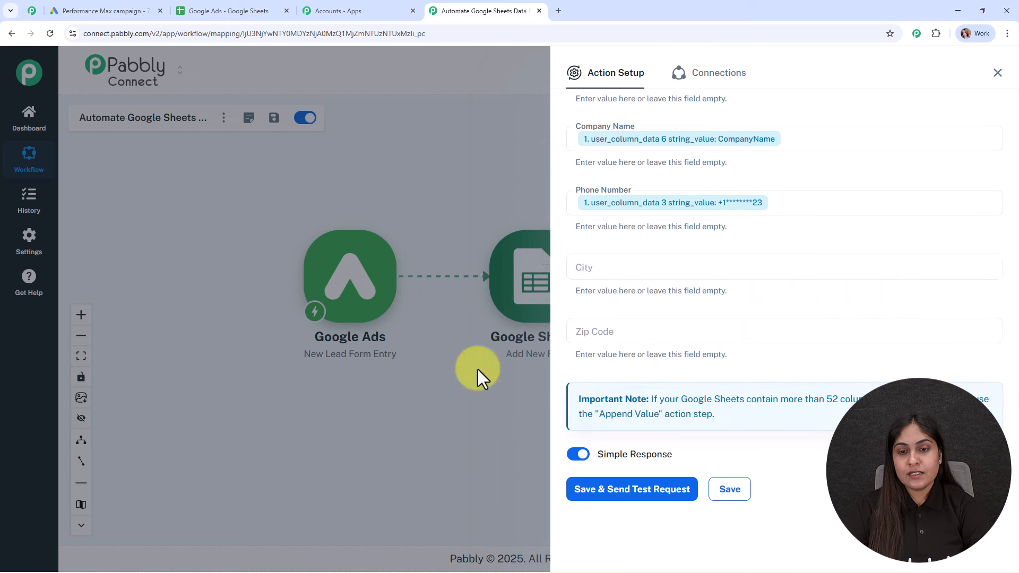
# - Map the Mountain View city value into City and postal code 94043 into Zip Code
pyautogui.click(663, 263)
pyautogui.click(697, 345)
pyautogui.click(690, 391)
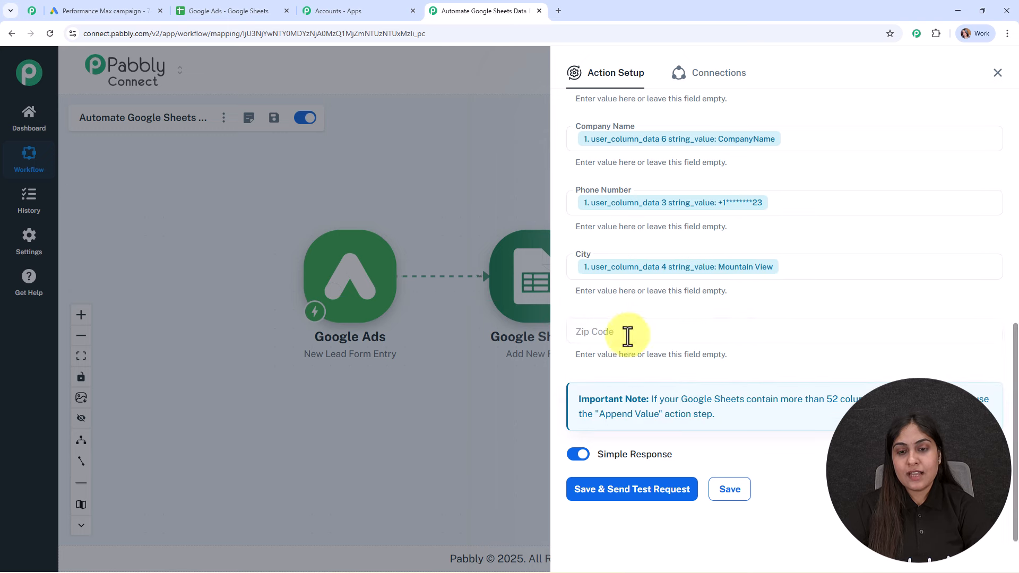
pyautogui.click(628, 335)
pyautogui.click(644, 457)
pyautogui.click(628, 336)
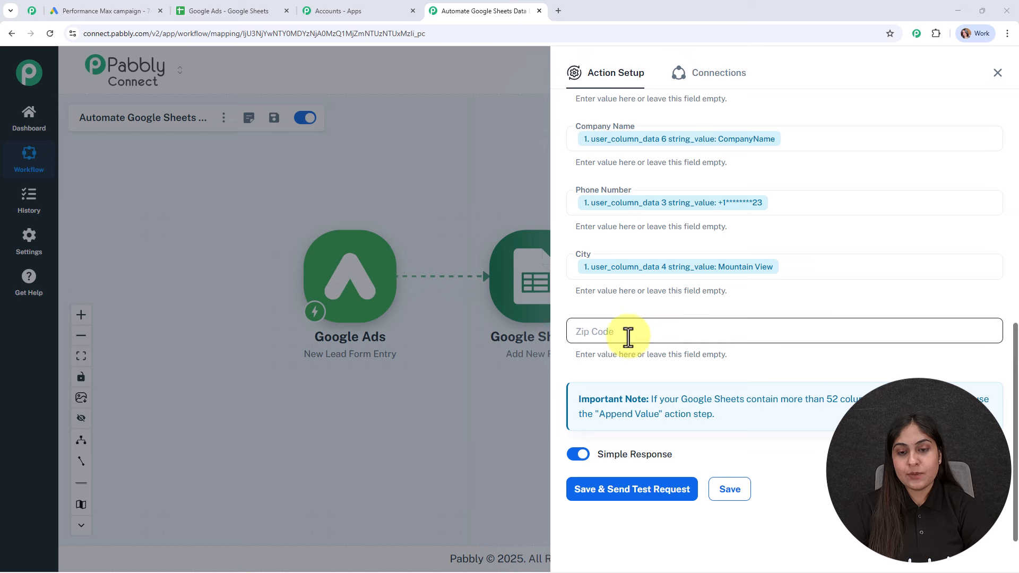
pyautogui.click(460, 430)
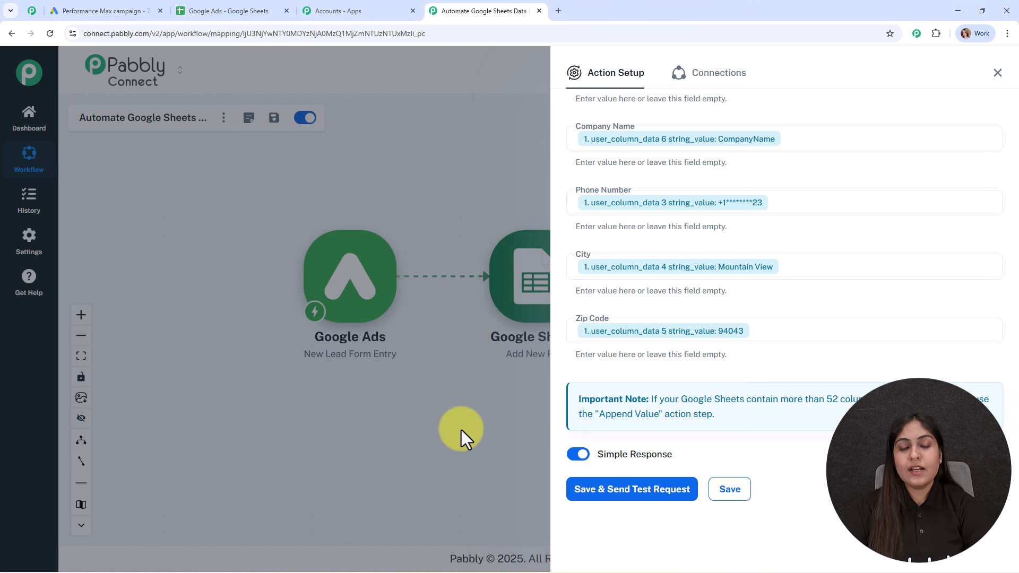
# - Save and send the test request, then view the new test row 3 in the Google Ads sheet
pyautogui.click(634, 491)
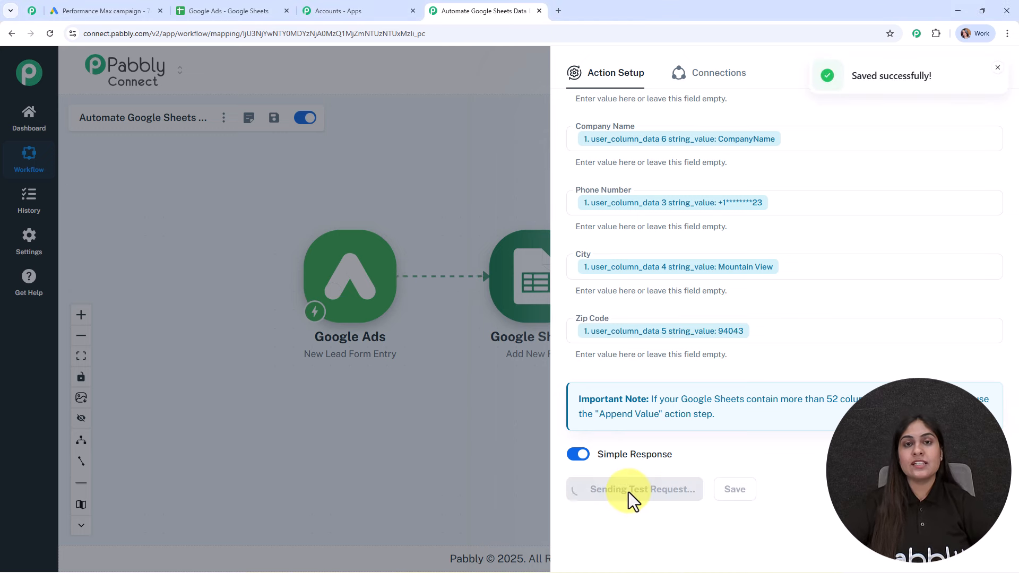
pyautogui.click(464, 175)
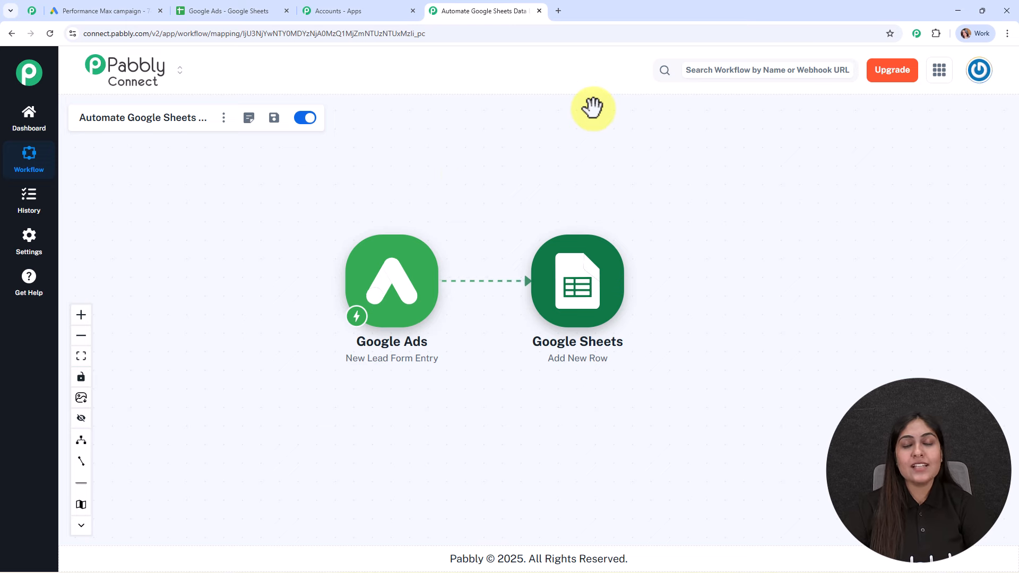
pyautogui.click(201, 13)
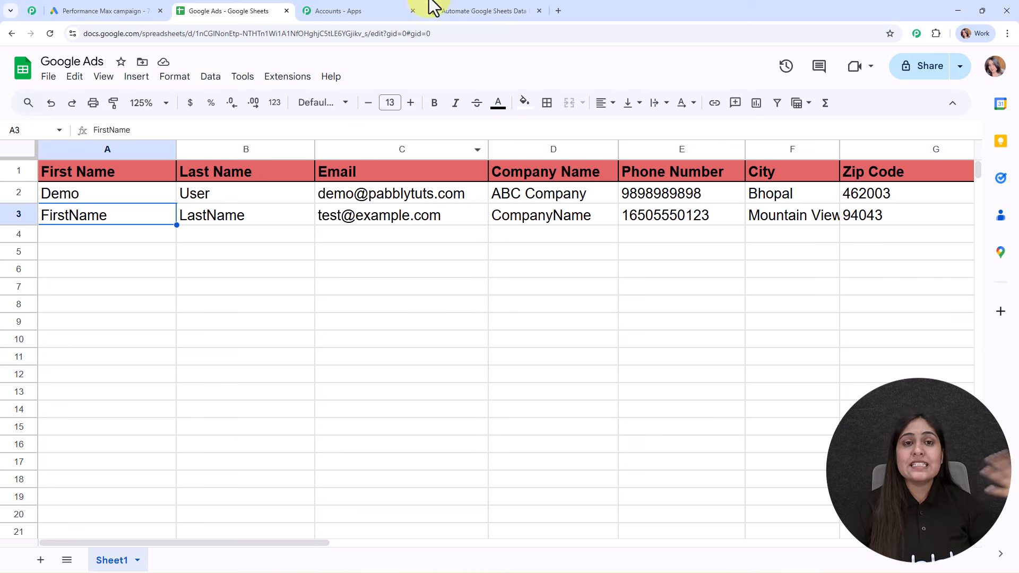
# - Return to the Automate Google Sheets Data tab showing the Google Ads trigger and Add New Row action
pyautogui.click(488, 11)
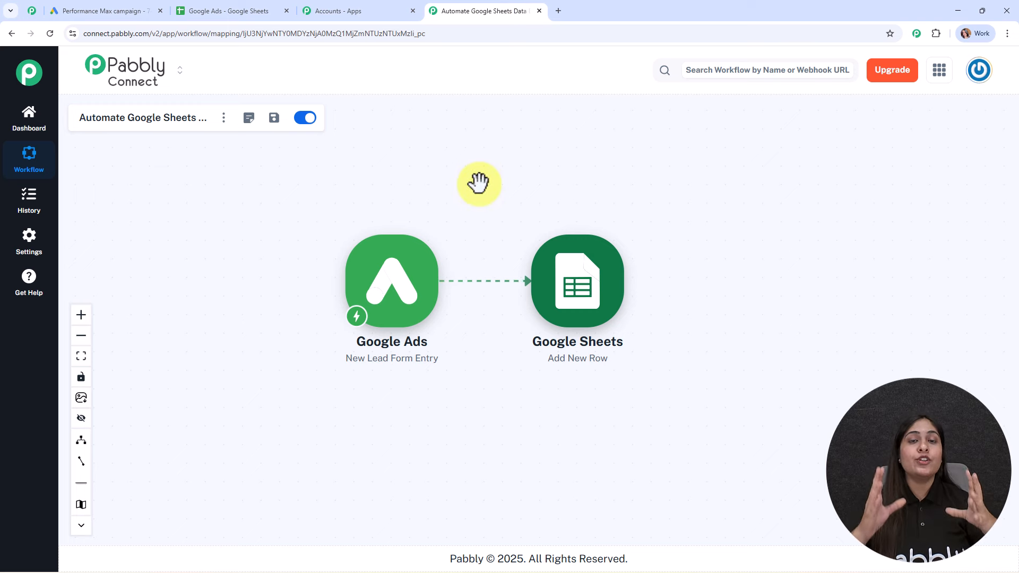